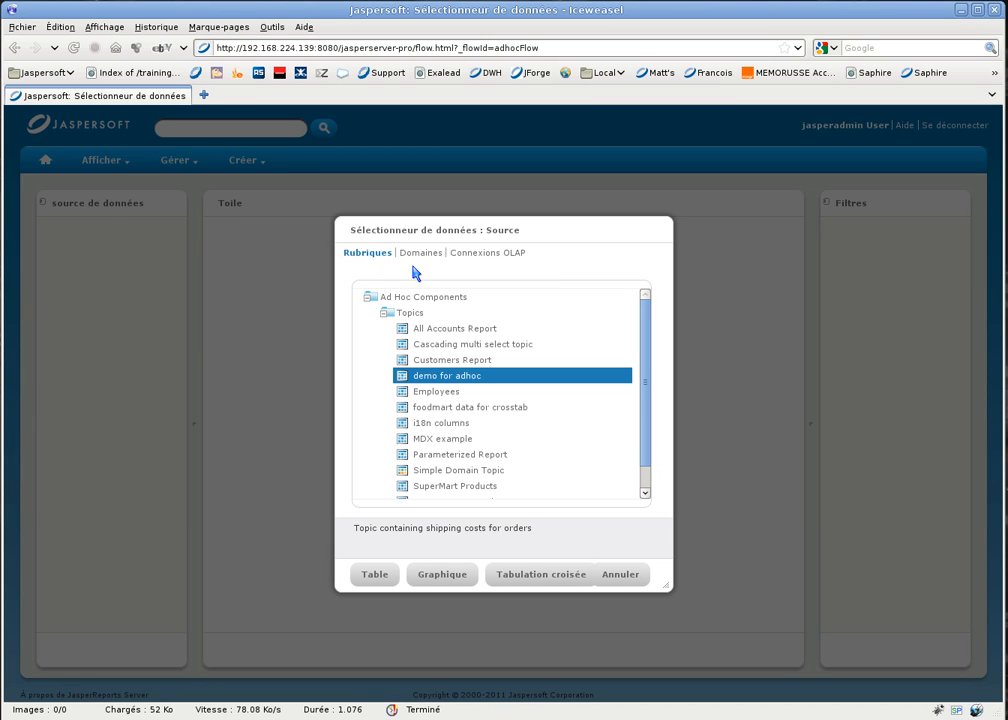
Start a new ad hoc table based on the Parameterized Report topic.
click(420, 442)
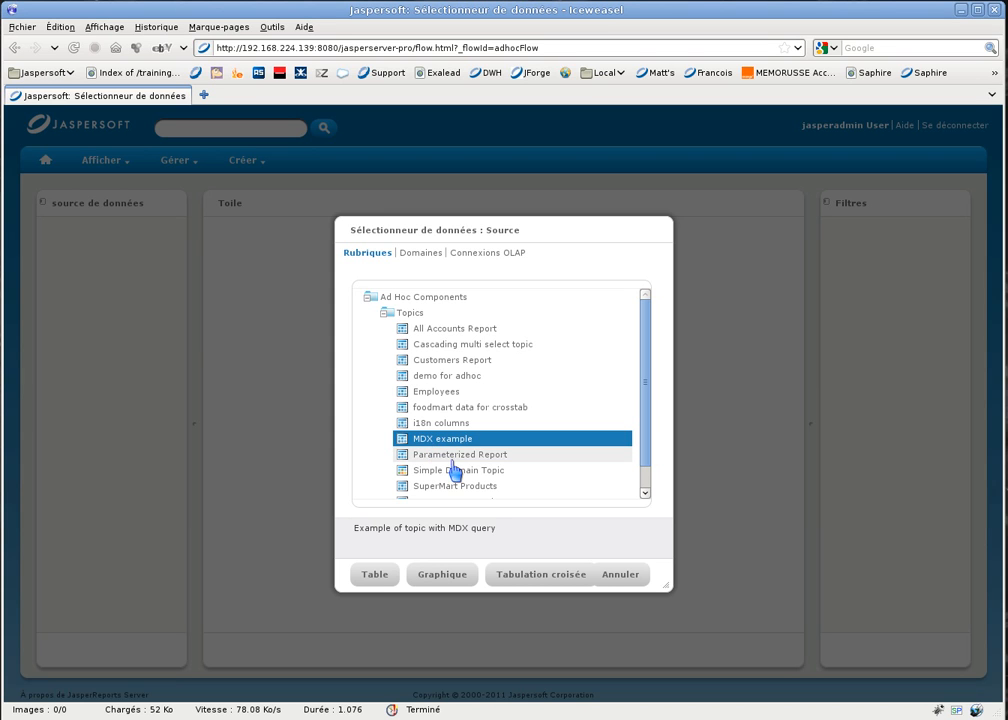
ctrl+click(457, 465)
click(457, 462)
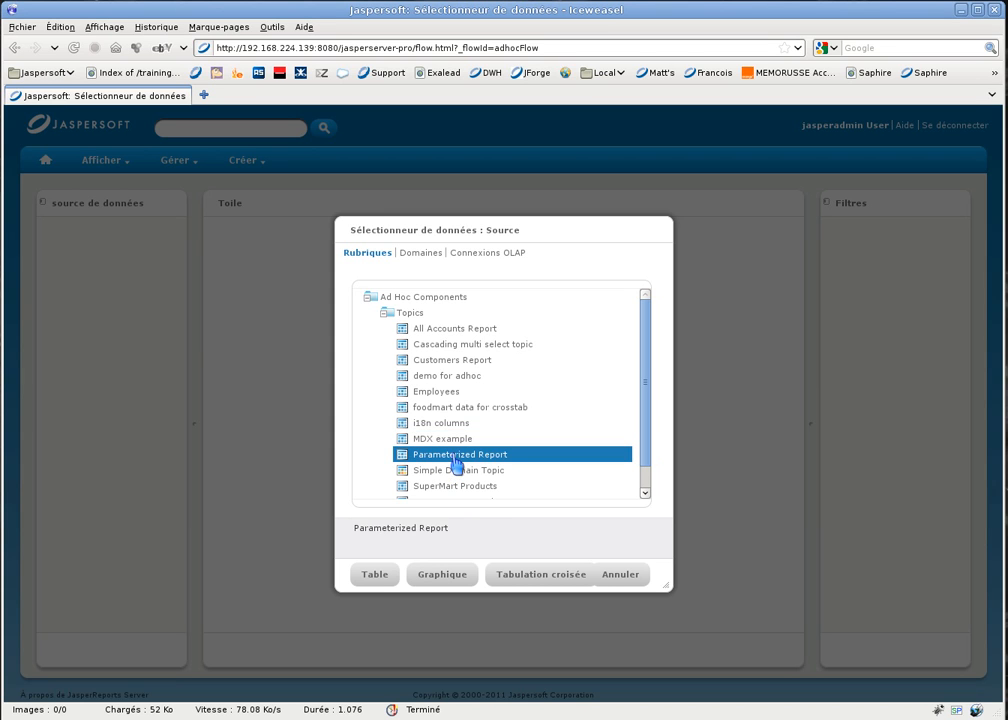
click(376, 578)
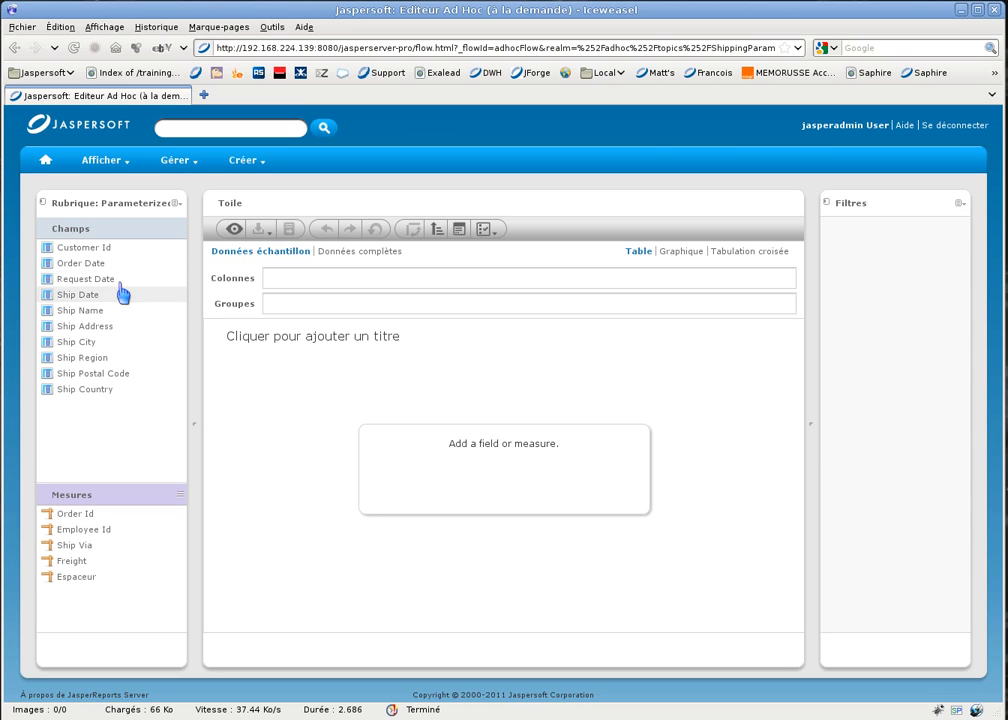
Add Order Date, Request Date, Freight and Ship Address as table columns, and try to move Freight after Ship Address.
double_click(92, 266)
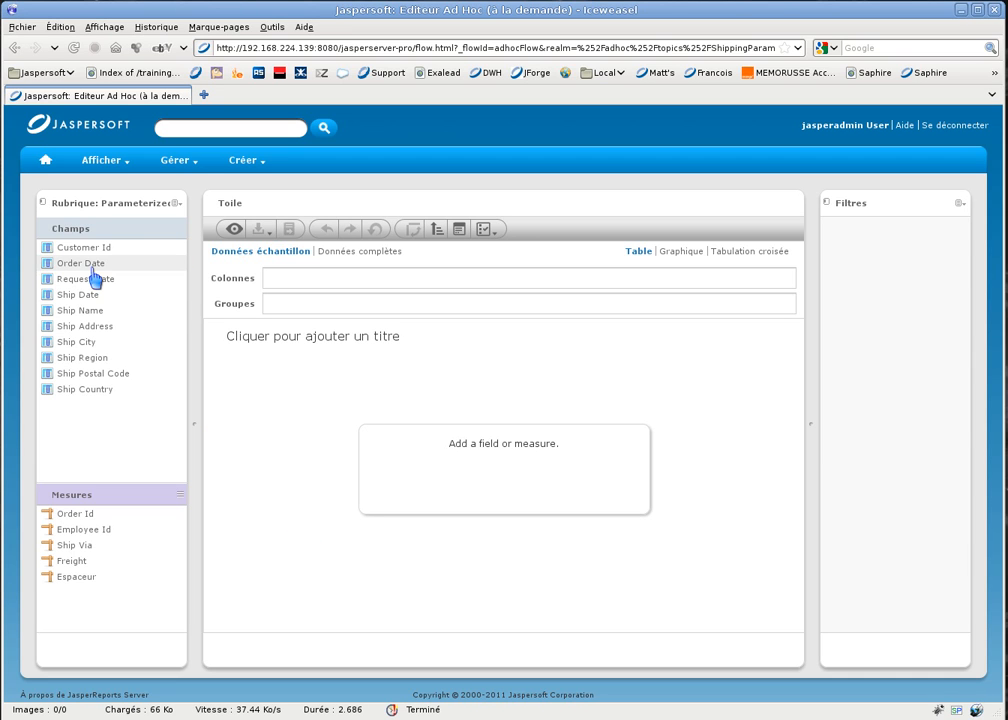
double_click(97, 281)
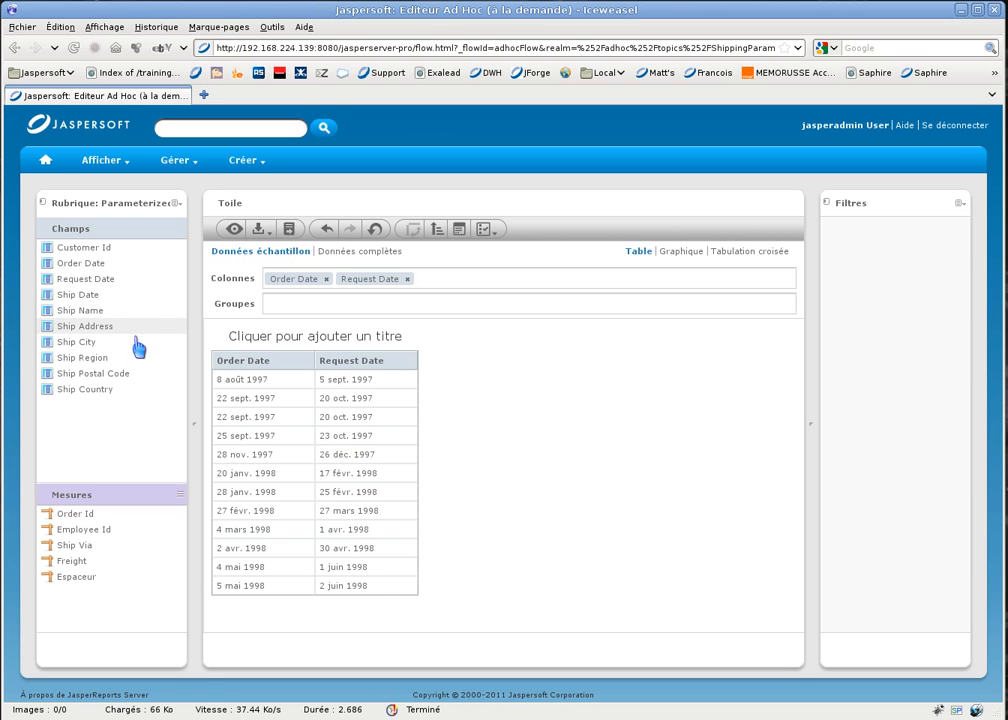
double_click(80, 563)
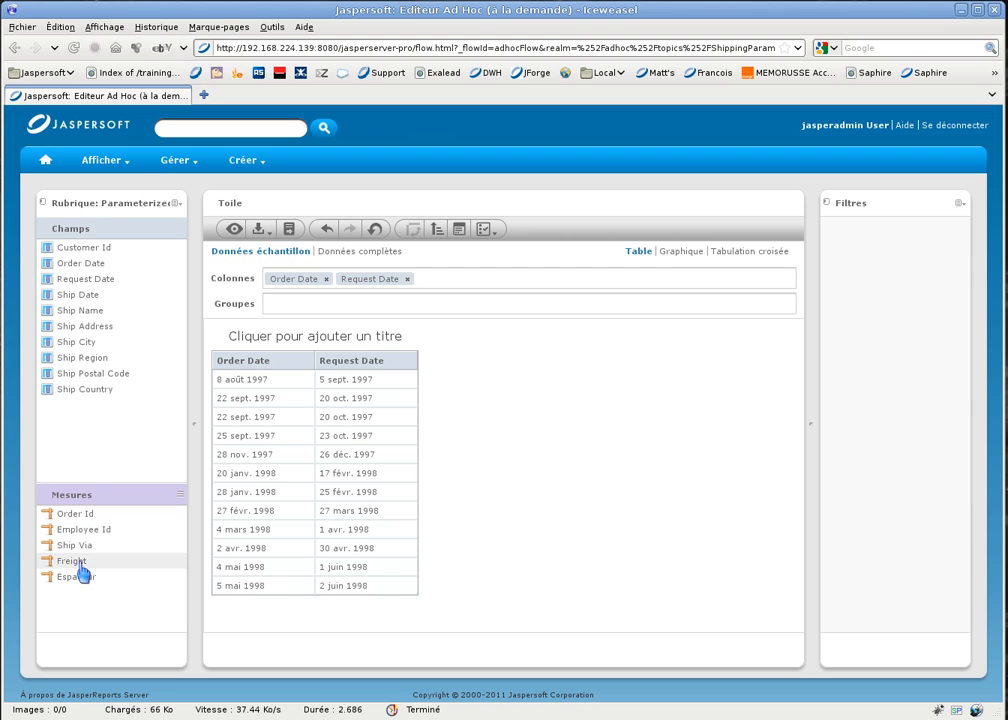
double_click(107, 333)
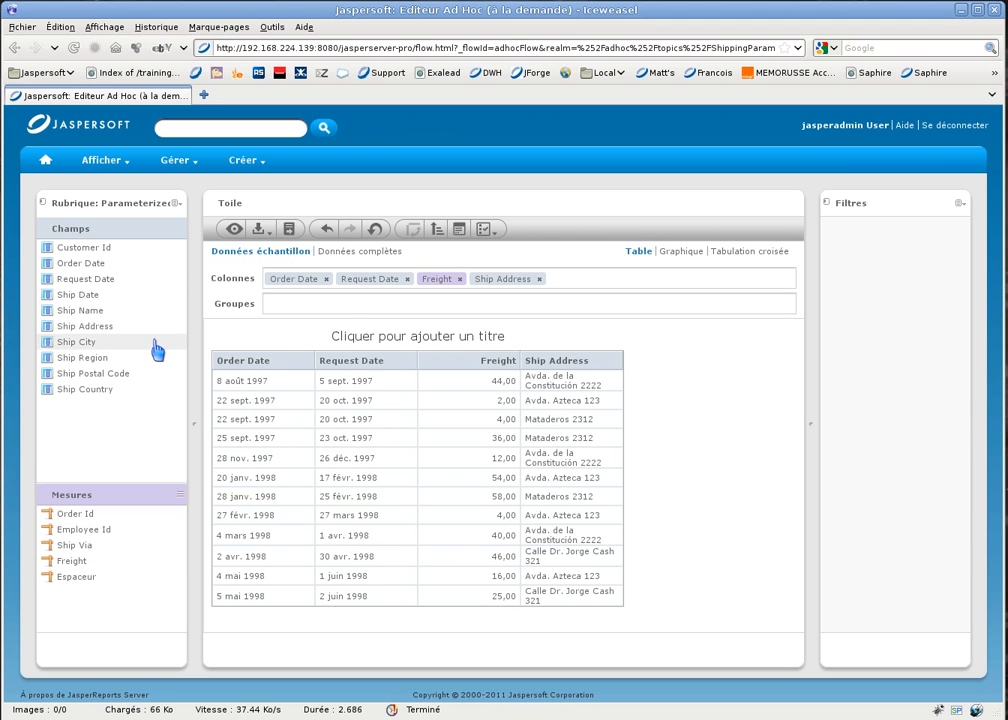
drag(440, 281, 526, 289)
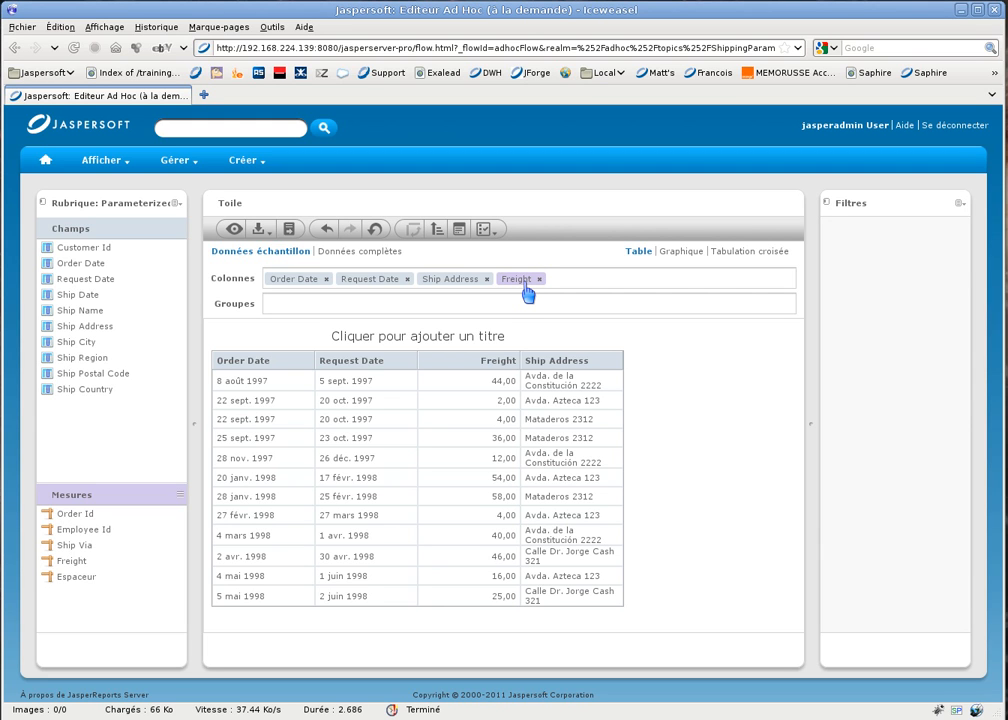
Set the Country input control to France and apply it to the table.
click(460, 232)
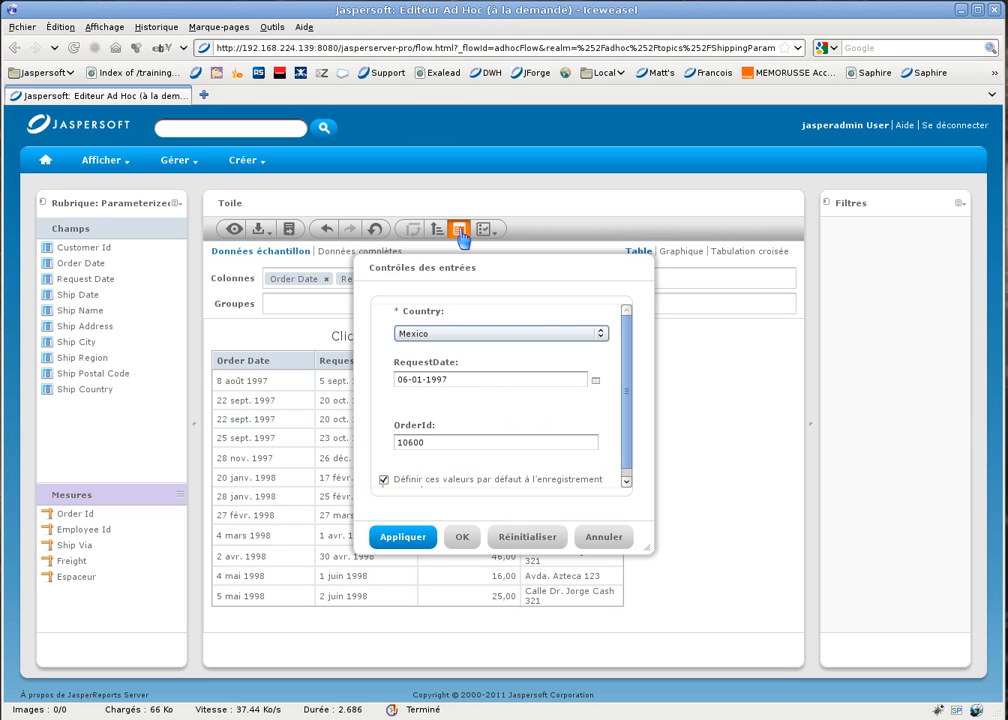
click(467, 333)
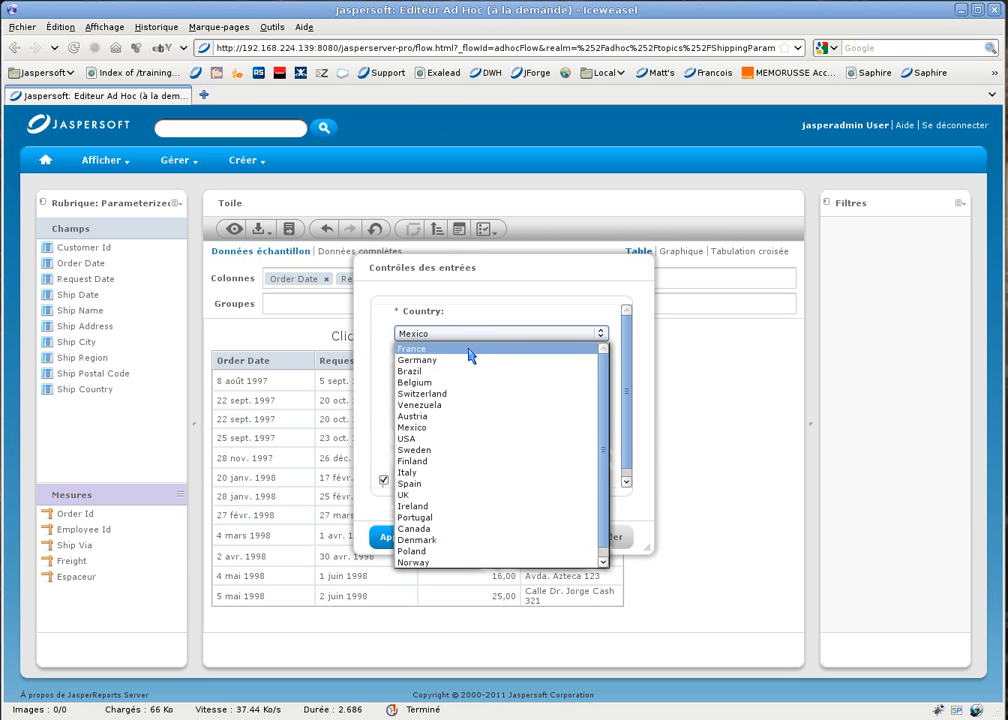
click(468, 350)
click(460, 537)
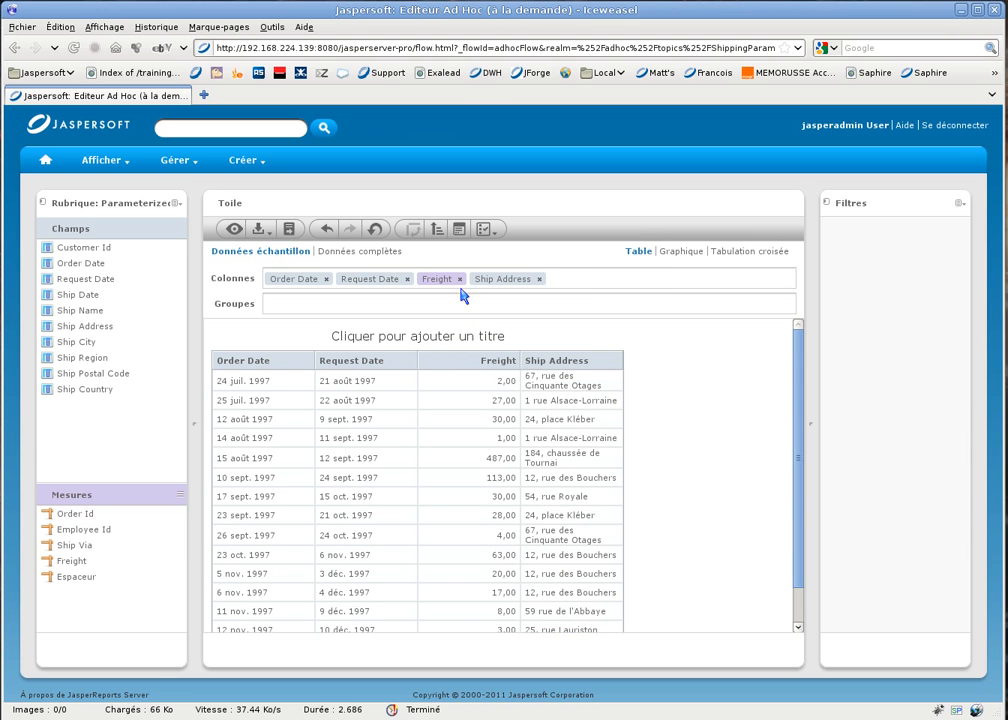
Move the Ship Address column ahead of Freight.
drag(506, 284, 443, 292)
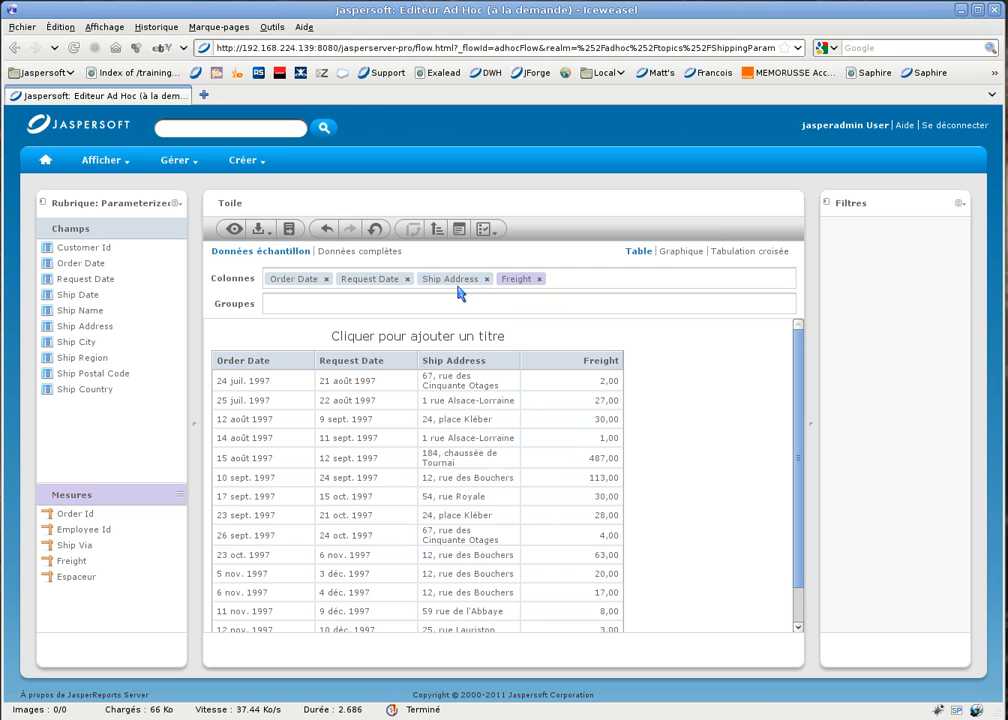
click(512, 357)
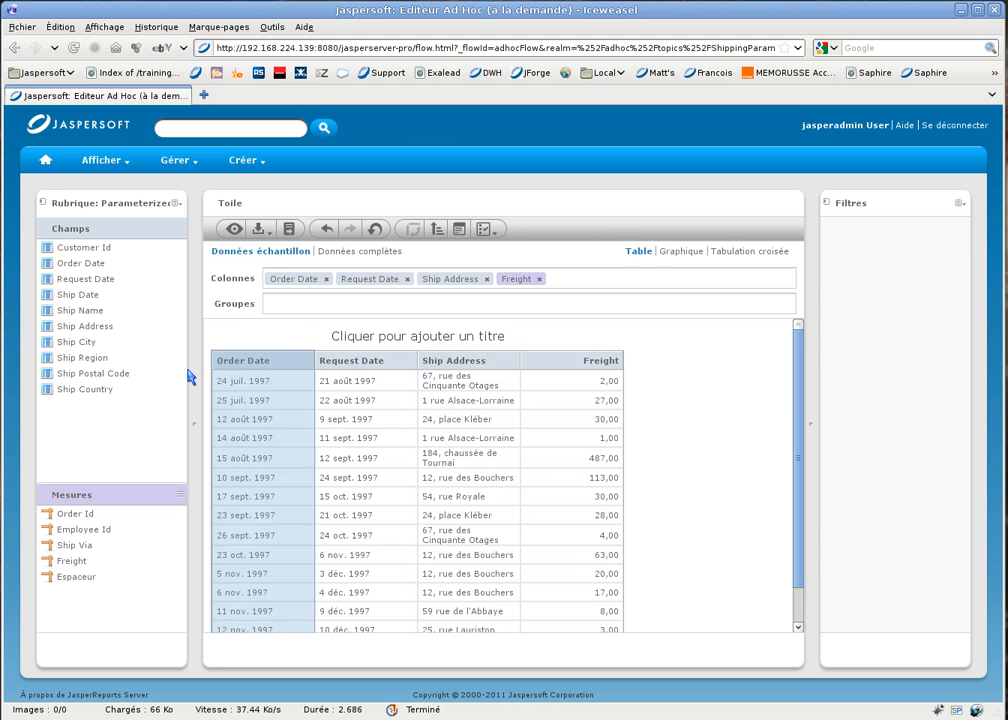
Group the table rows by Ship Postal Code and Ship City, placing Ship City as the outer group.
click(73, 376)
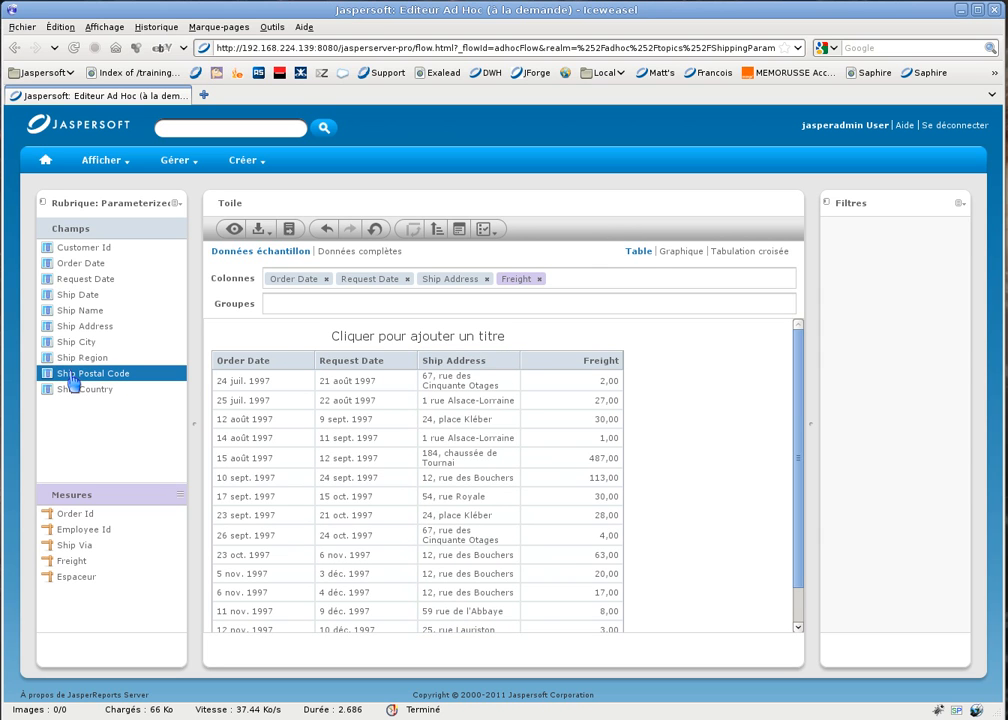
drag(284, 315, 279, 308)
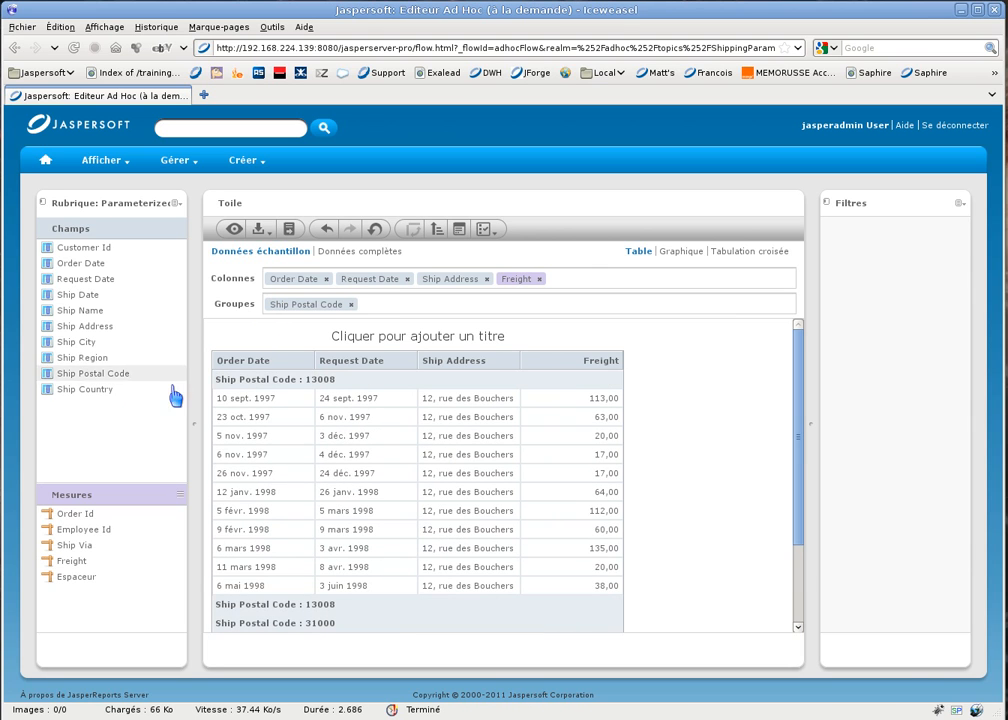
click(75, 343)
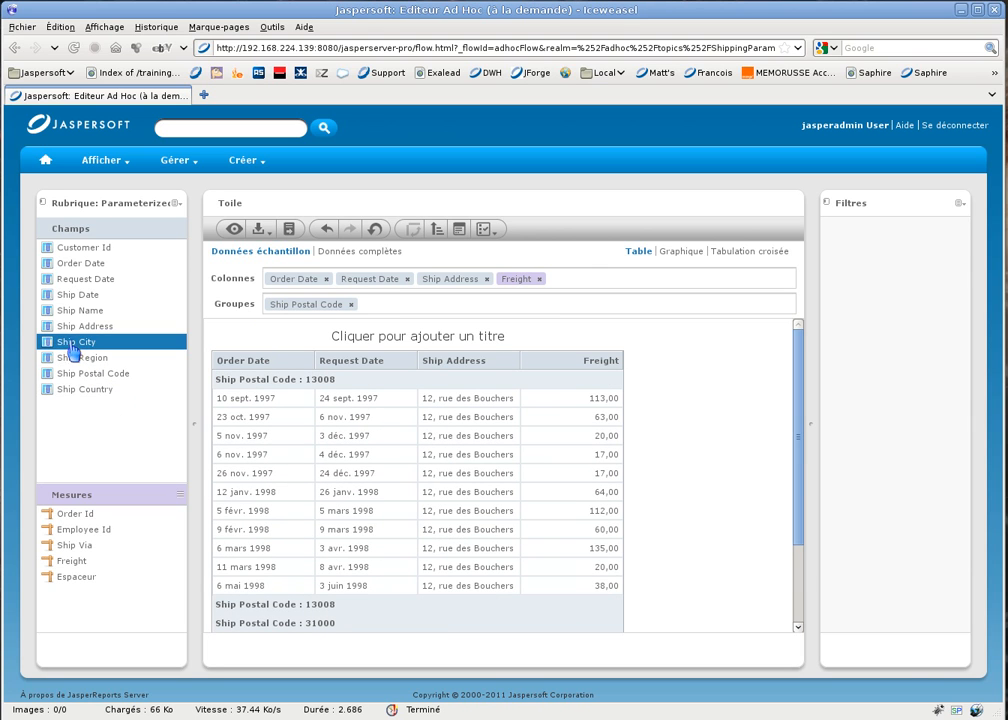
drag(75, 346, 397, 316)
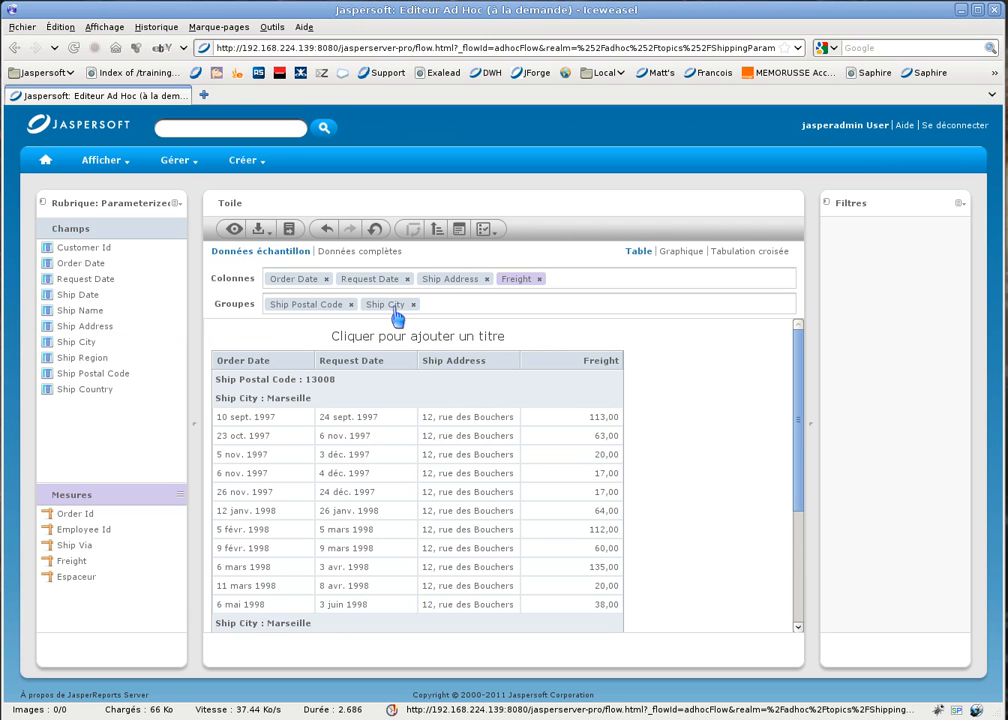
click(265, 401)
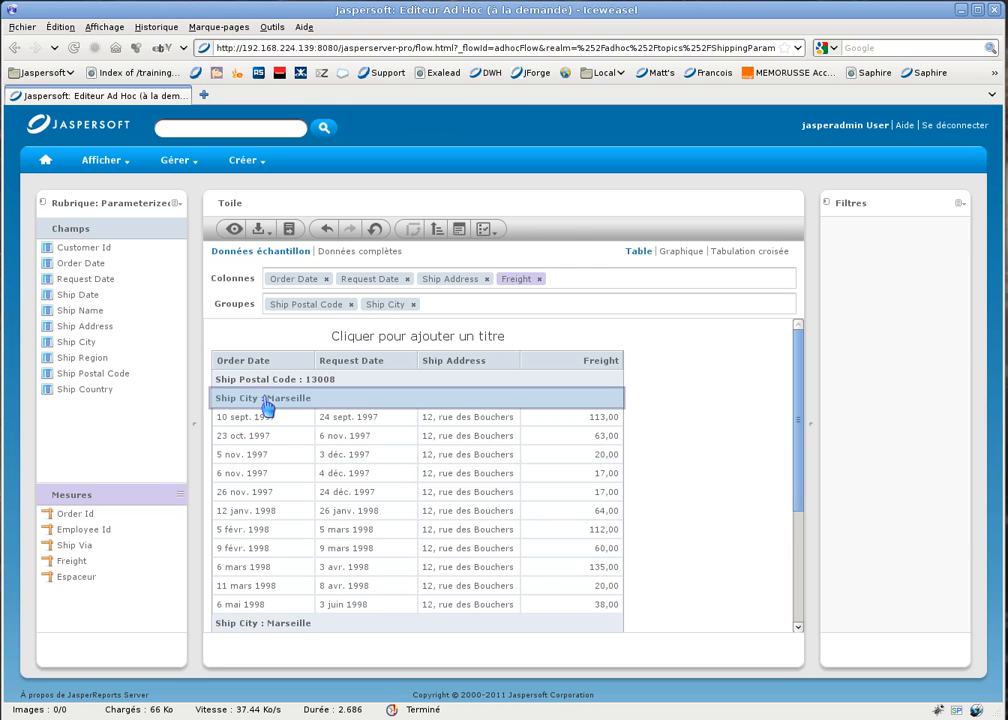
drag(385, 316, 284, 315)
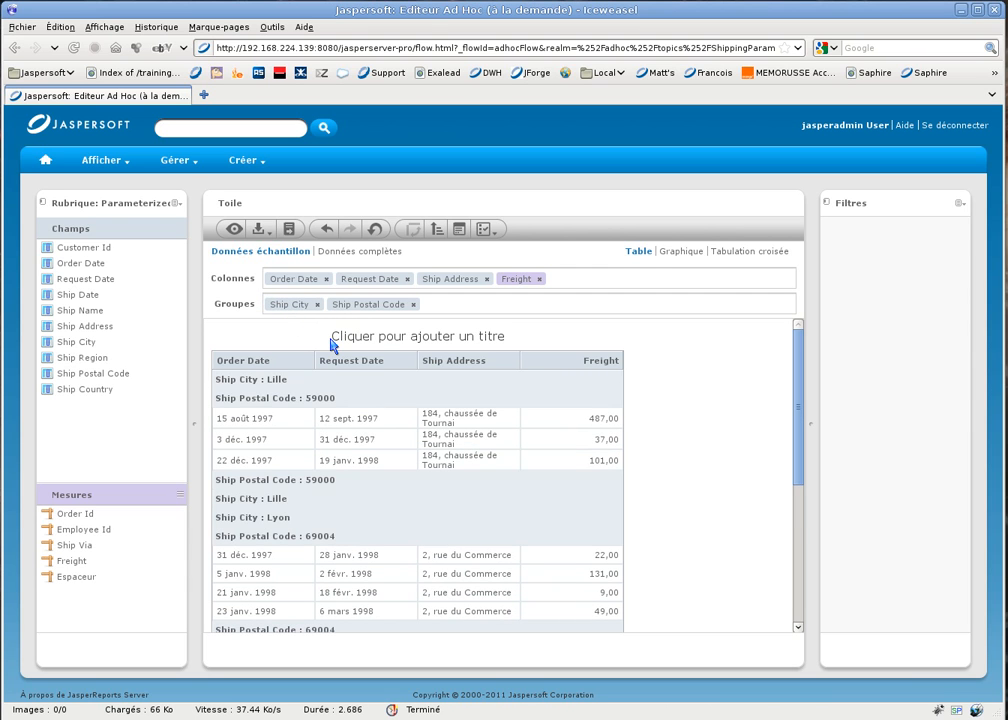
Add a summary to the Freight column.
click(615, 434)
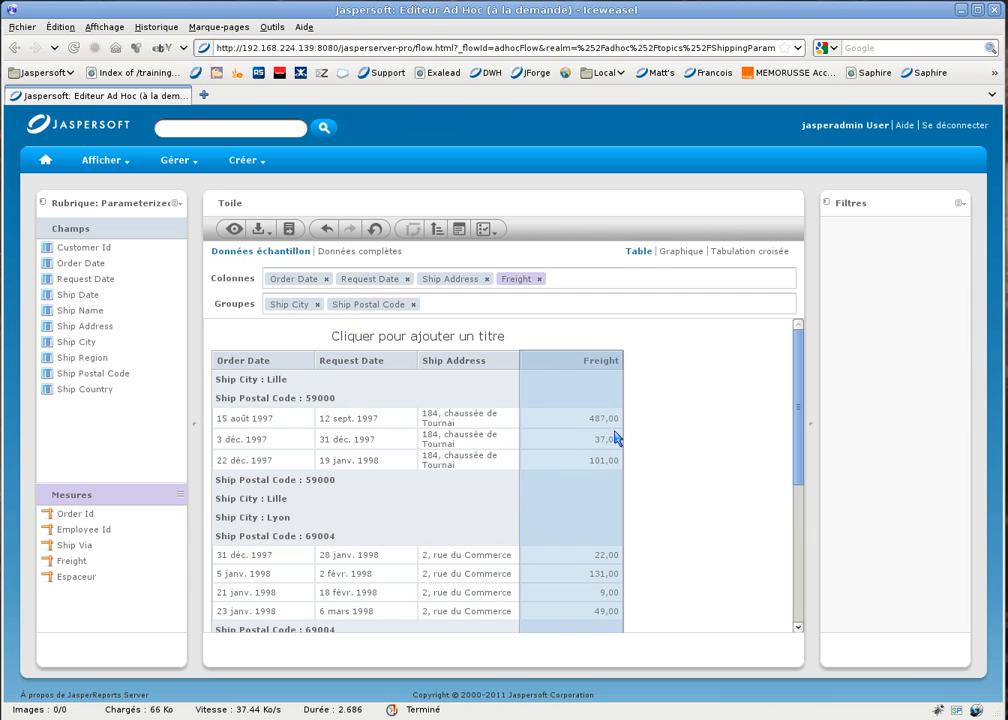
right_click(569, 372)
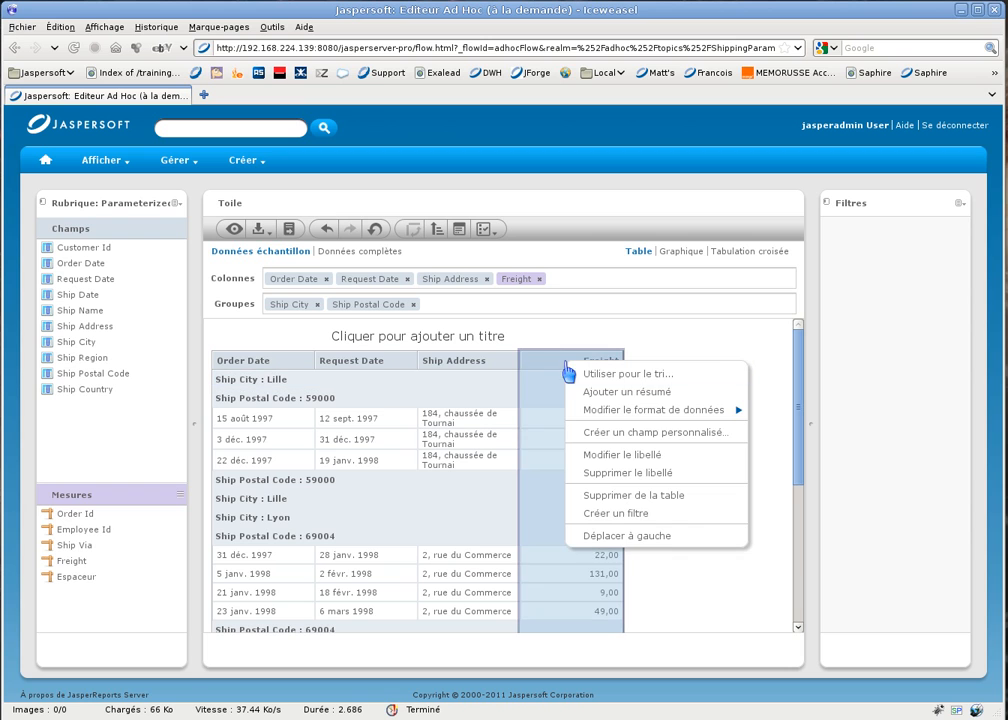
click(664, 393)
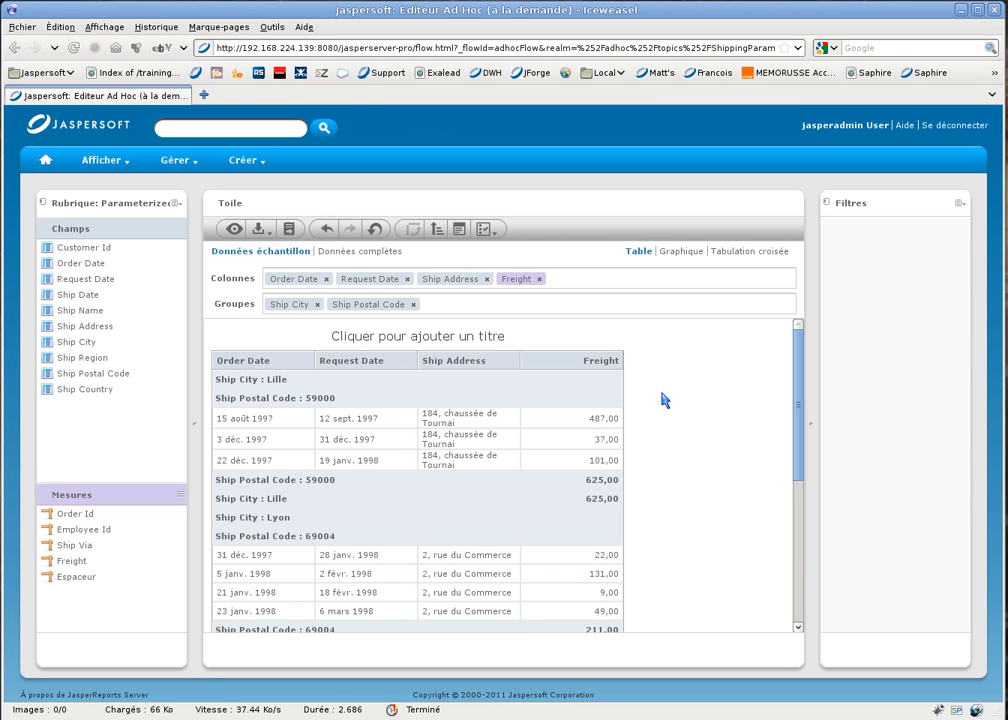
Change the Freight summary function to average (Moyenne).
click(800, 615)
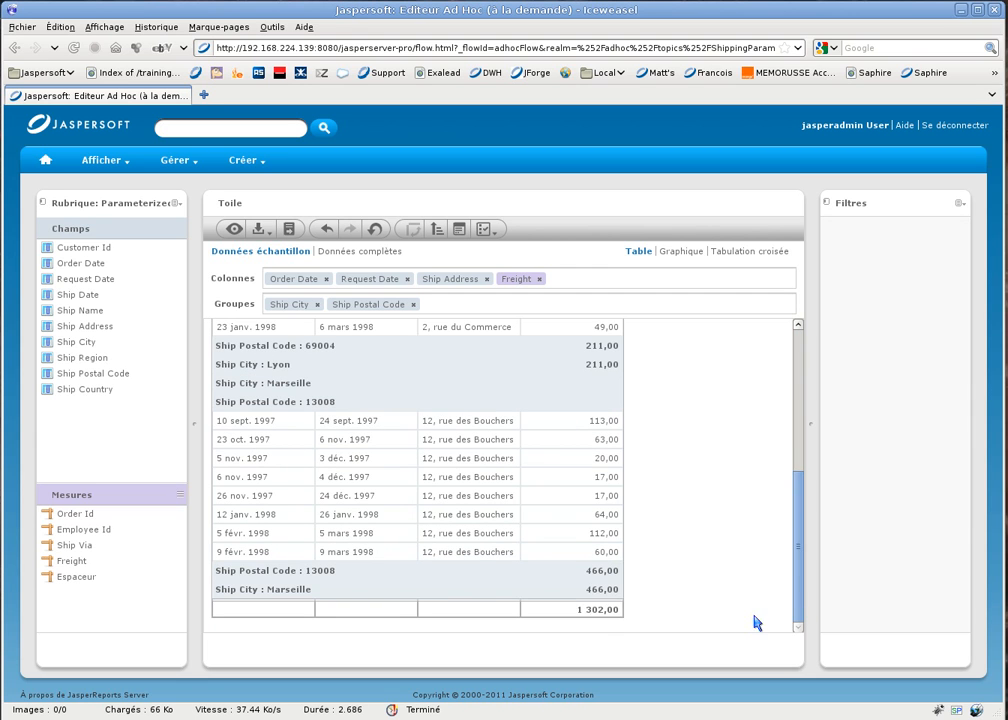
right_click(552, 622)
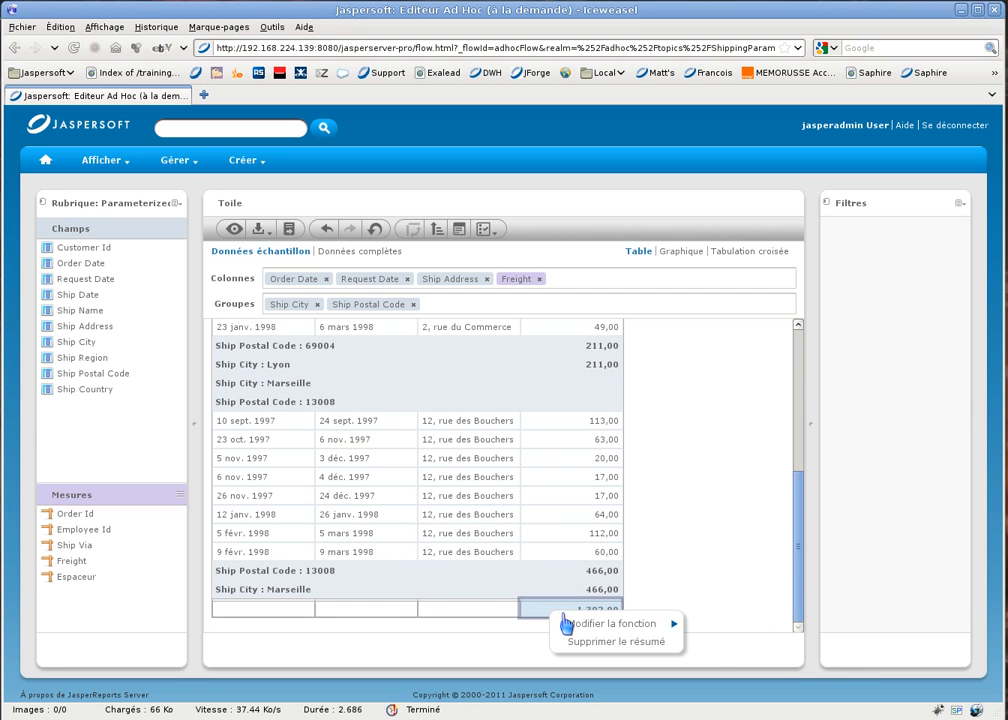
mouse_move(620, 624)
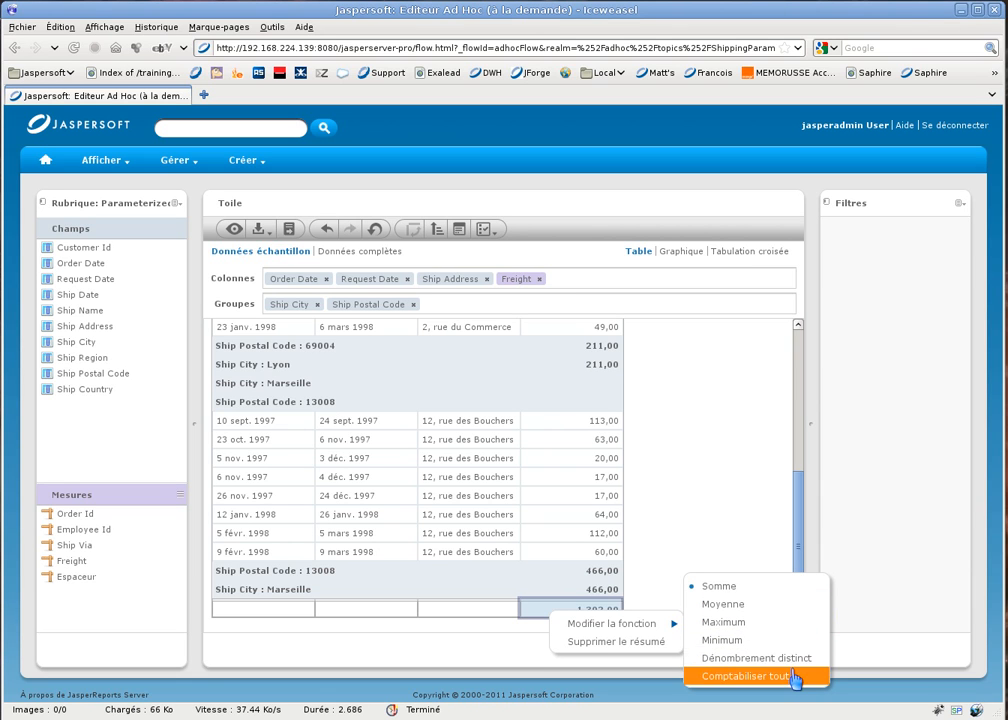
click(779, 606)
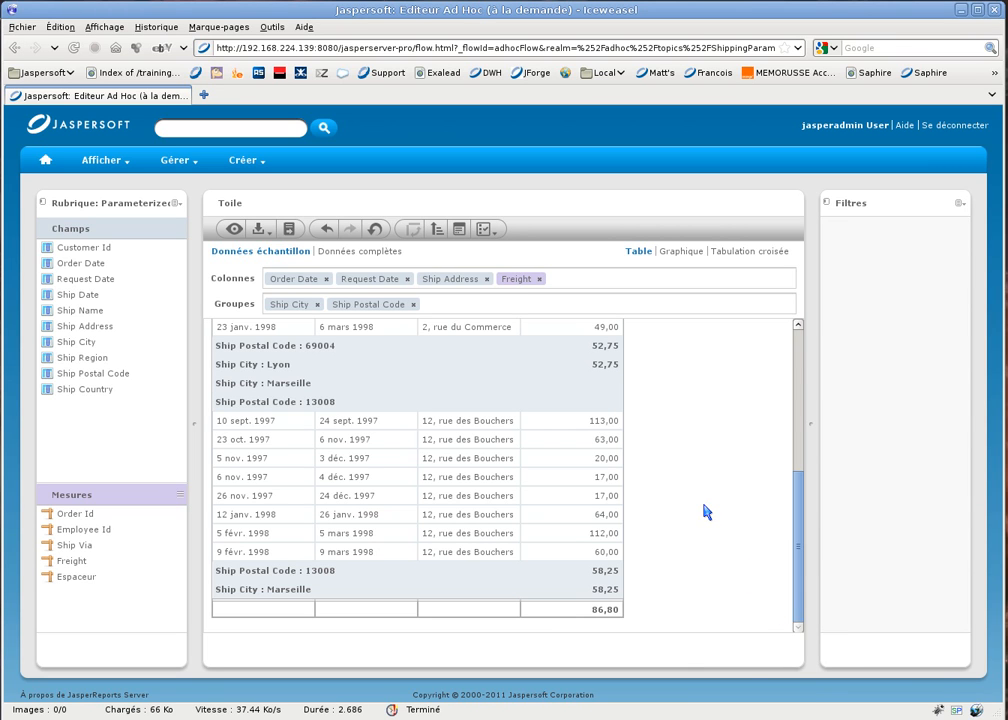
Create a custom field that calculates the date difference in days (Jours) between the Request Date and Order Date columns.
click(798, 461)
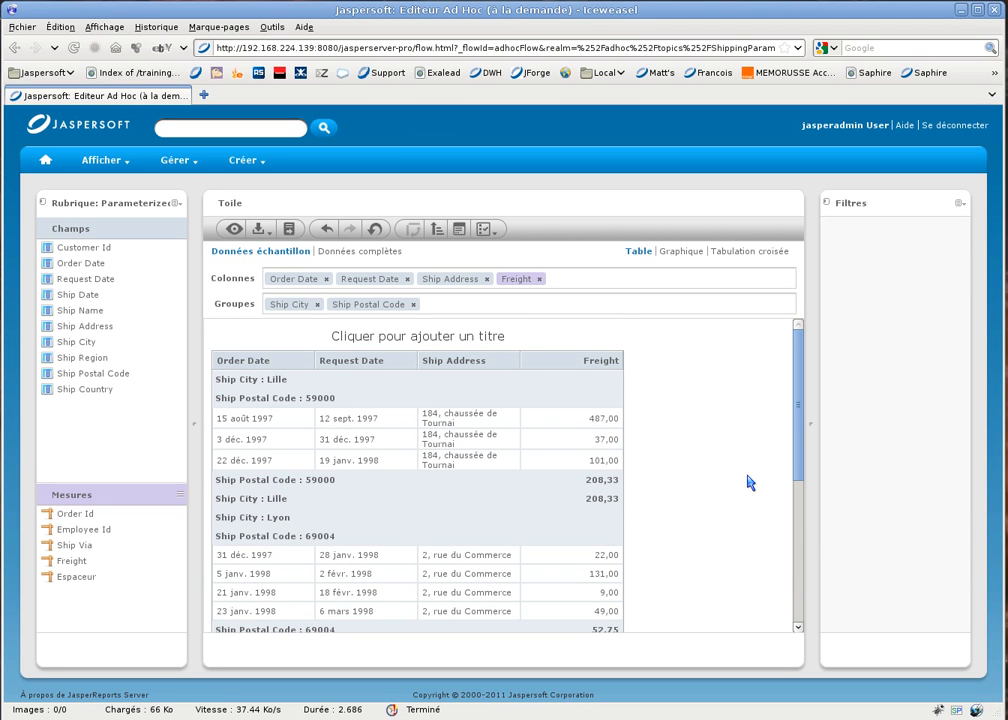
drag(486, 455, 399, 421)
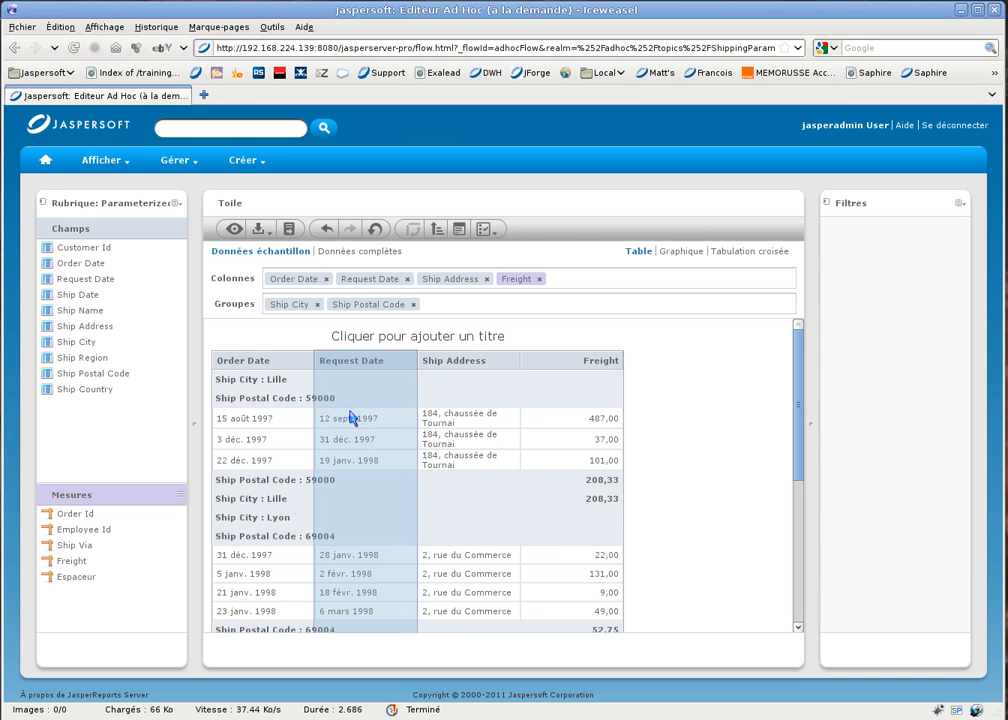
click(347, 366)
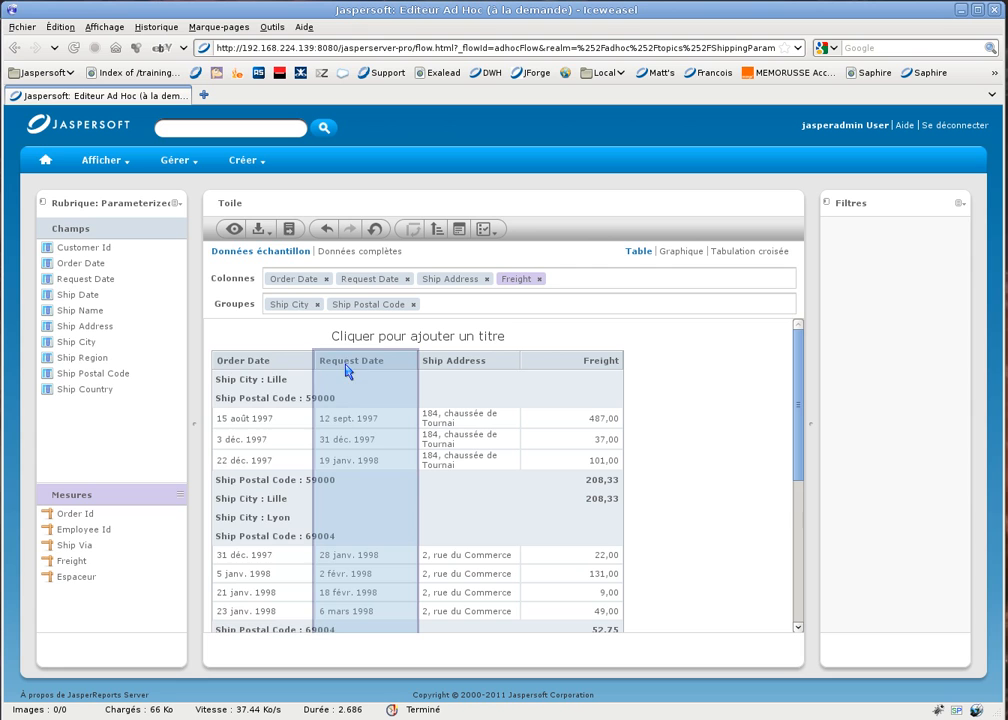
ctrl+click(291, 366)
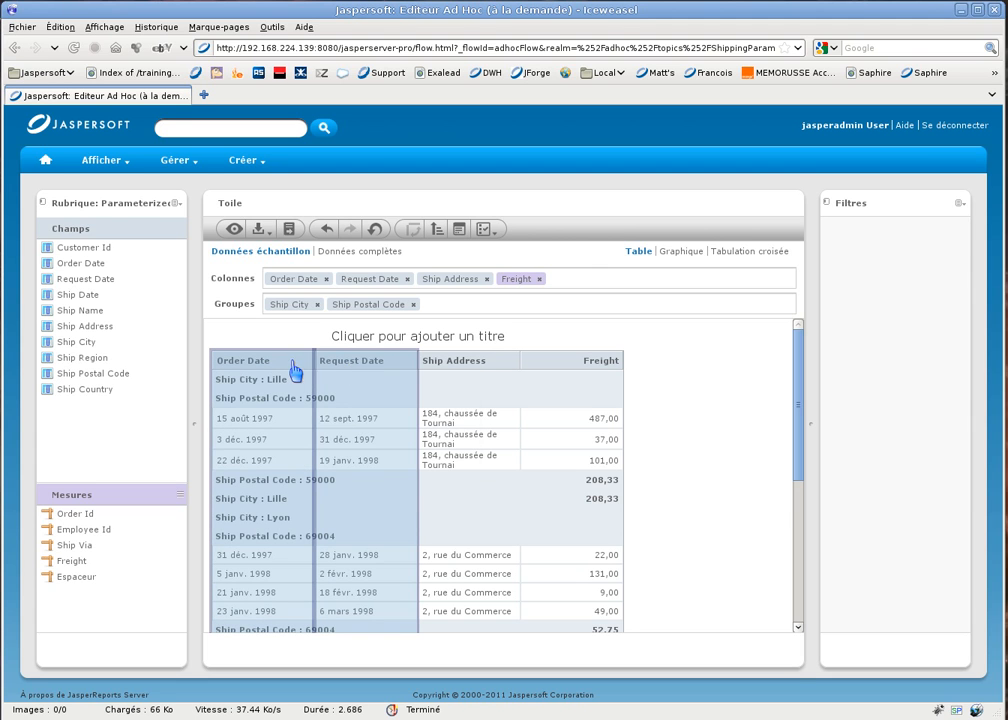
right_click(291, 366)
click(300, 400)
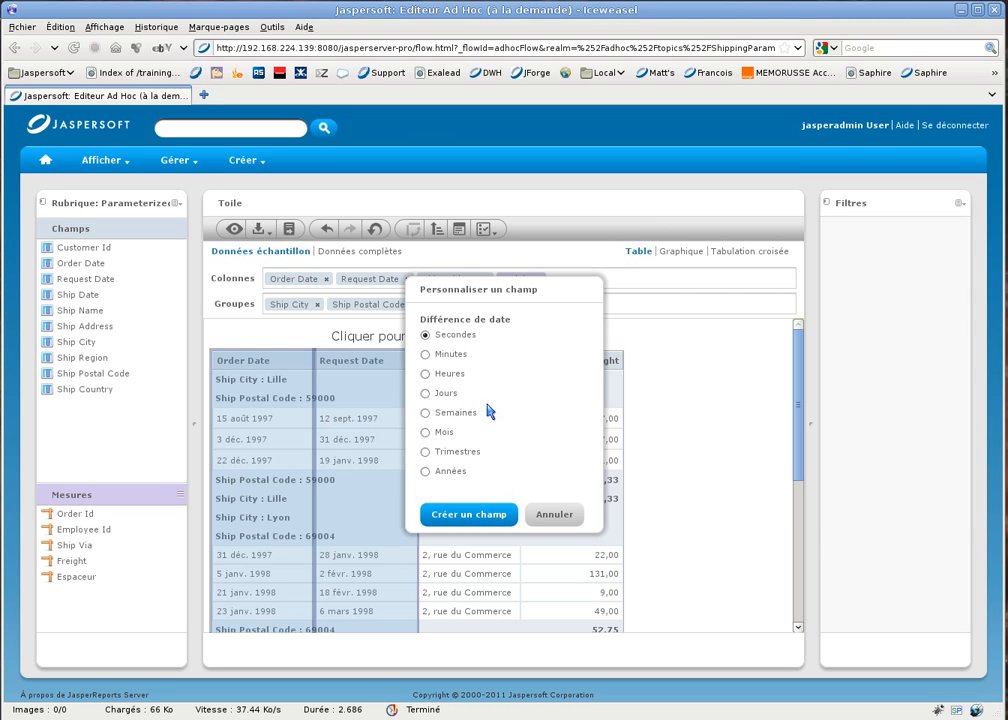
click(426, 394)
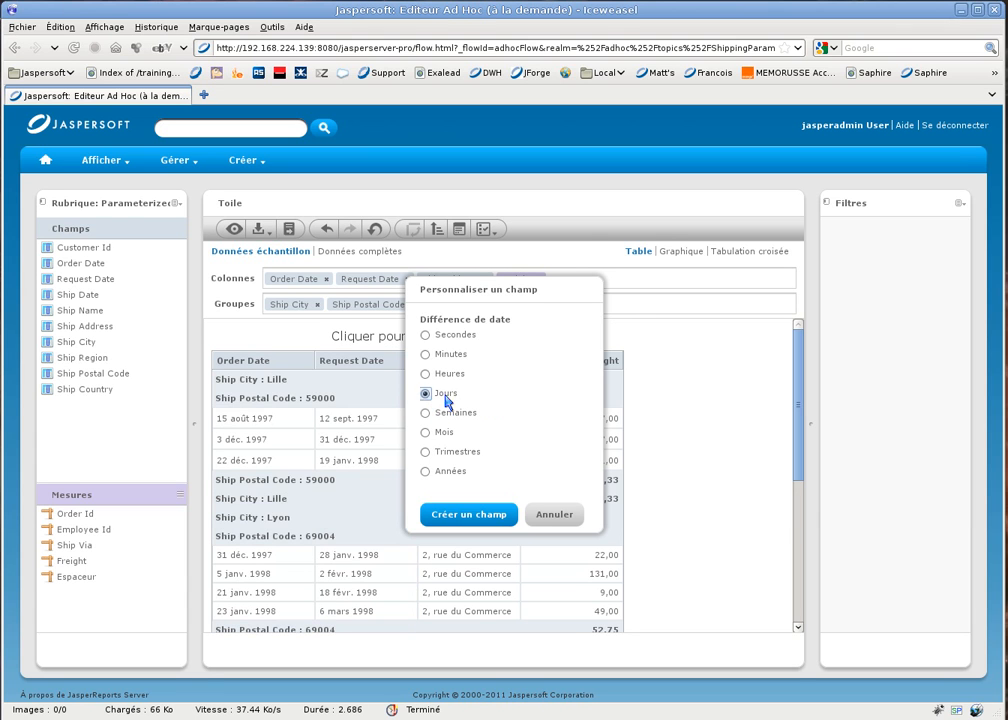
click(502, 516)
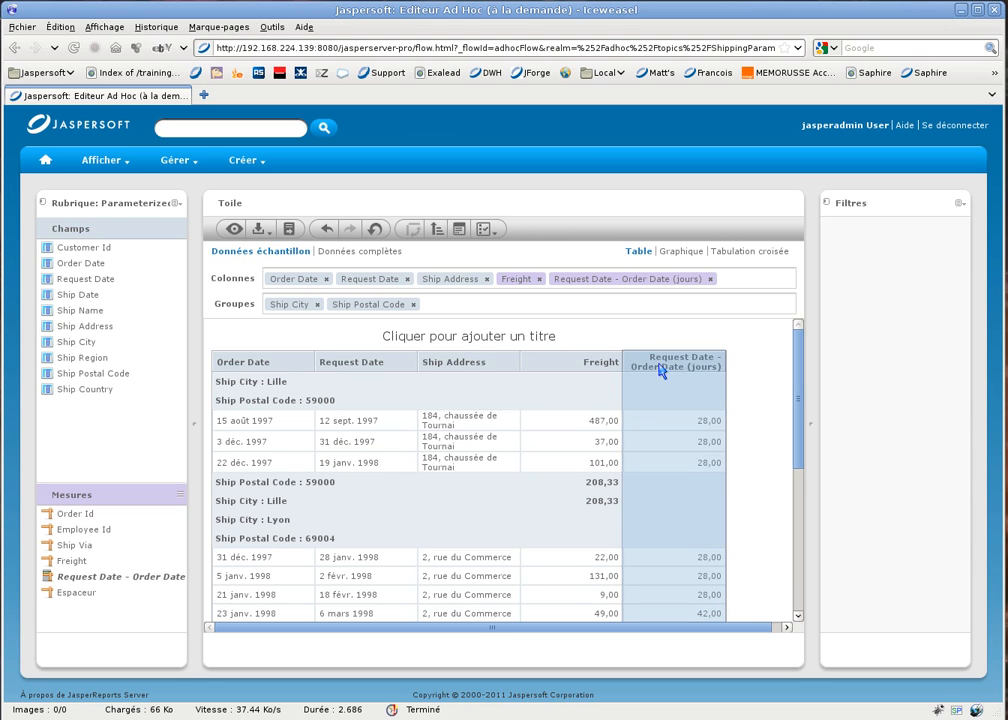
Change the label of the Request Date - Order Date column to "Delai (jours)".
right_click(660, 375)
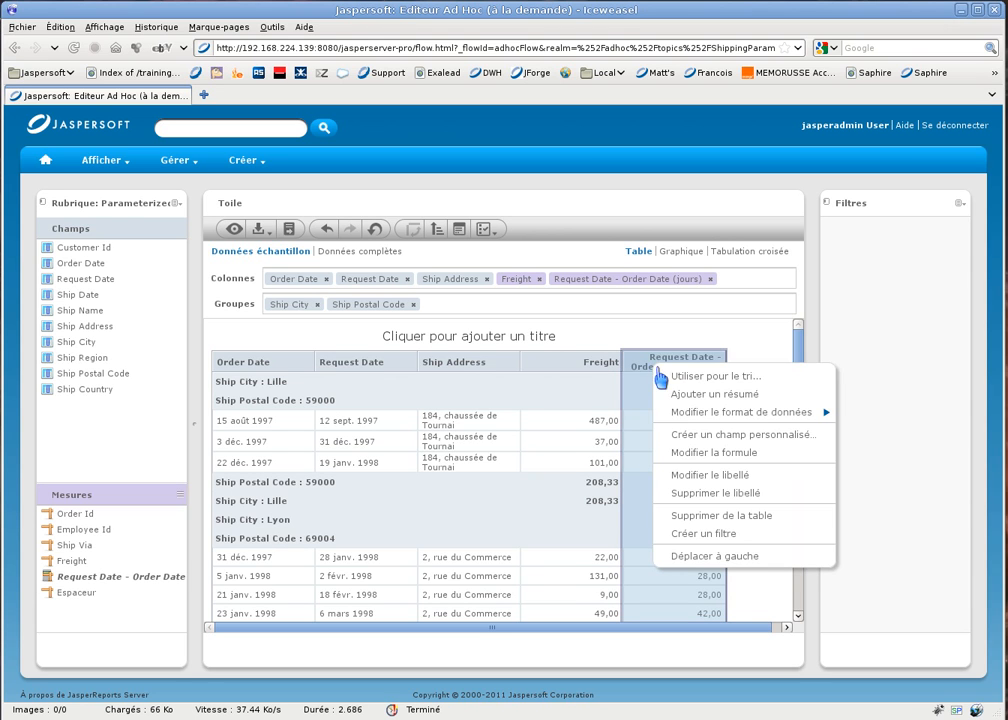
click(716, 478)
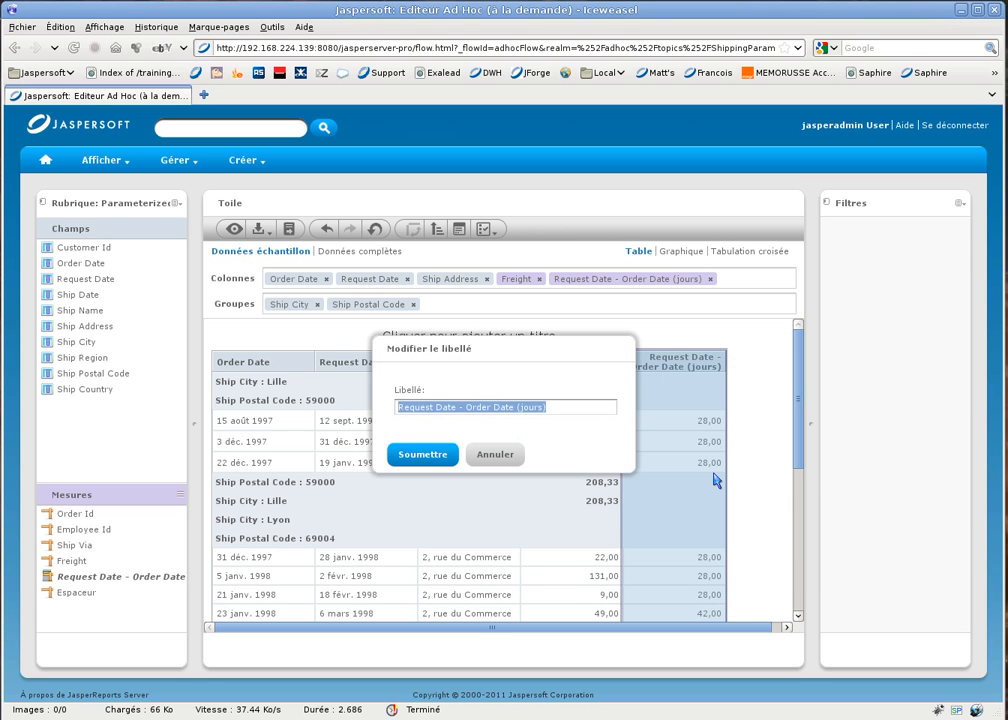
text(Delai)
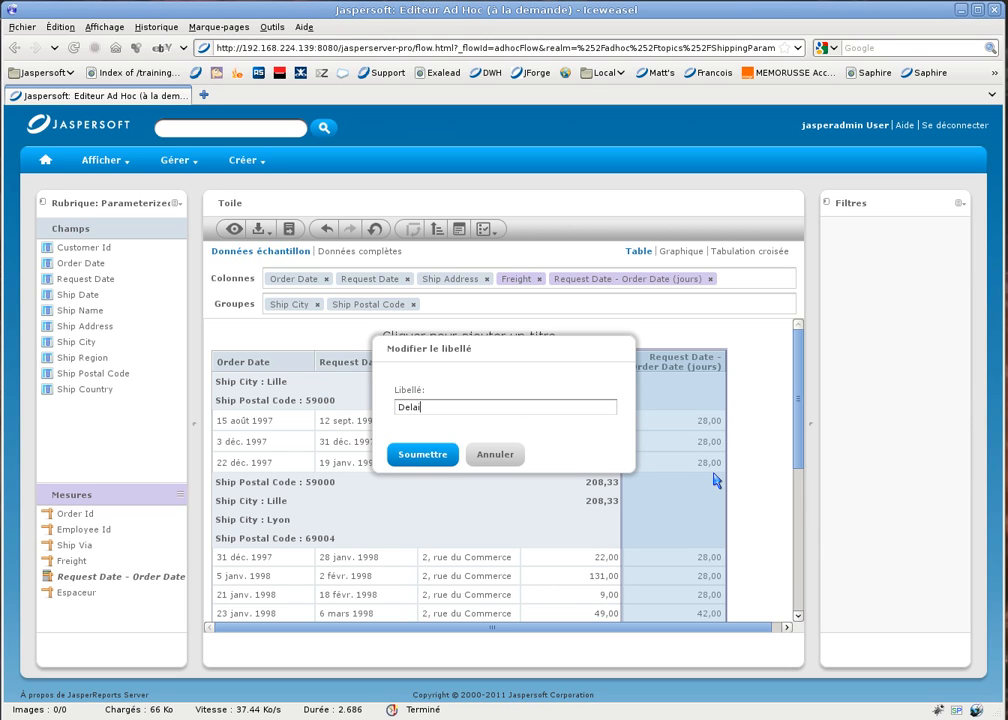
text( (jours))
click(441, 454)
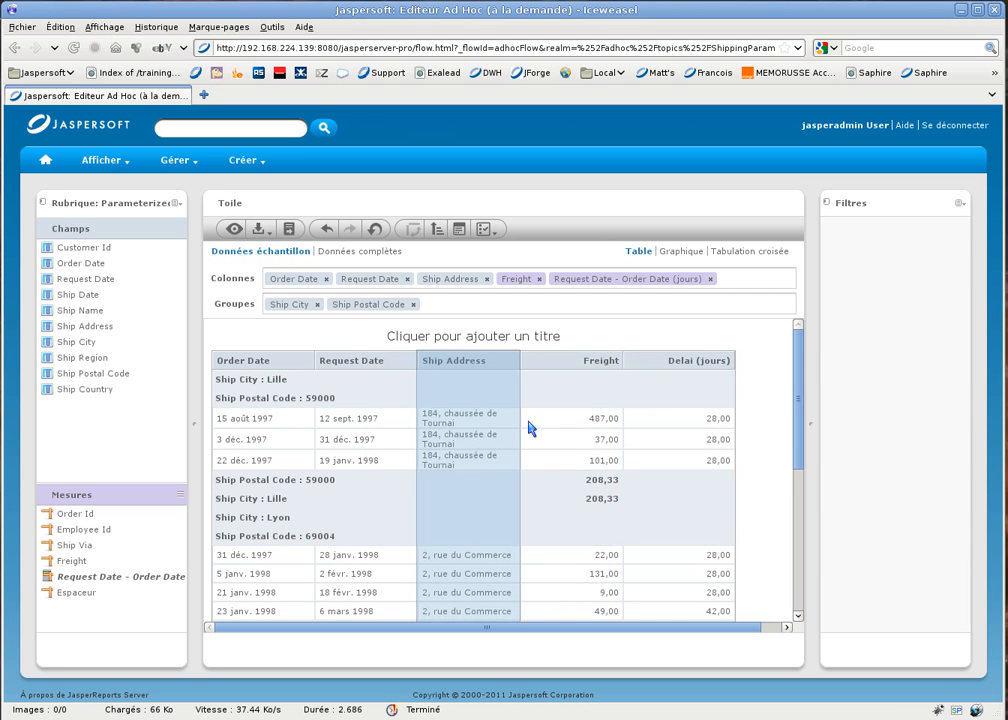
Add a summary to the Delai (jours) column.
click(666, 375)
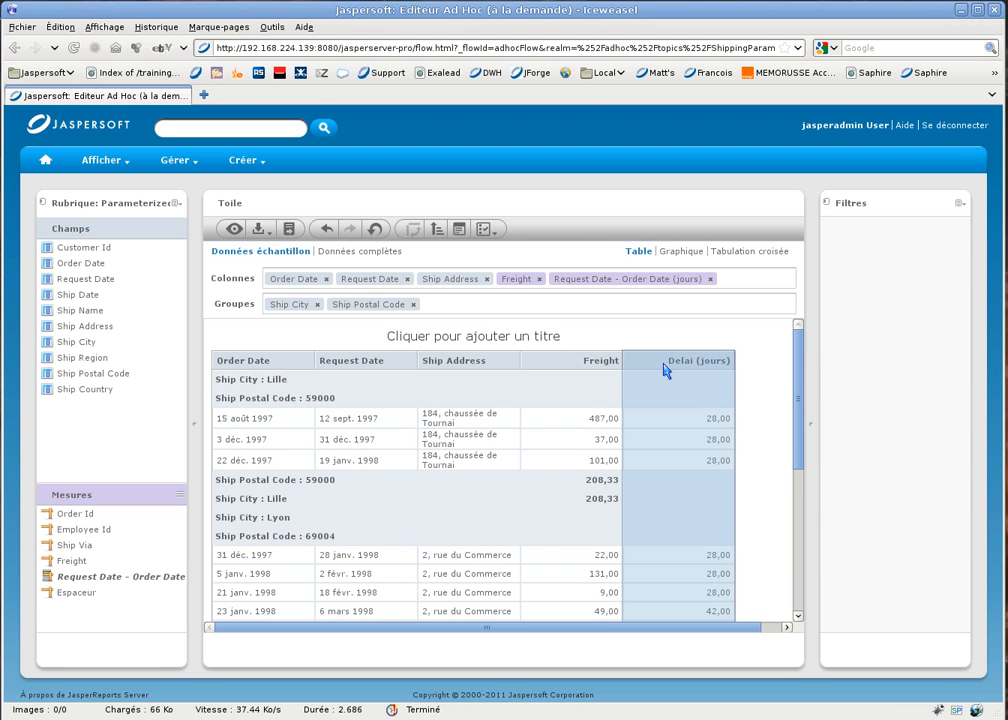
right_click(666, 372)
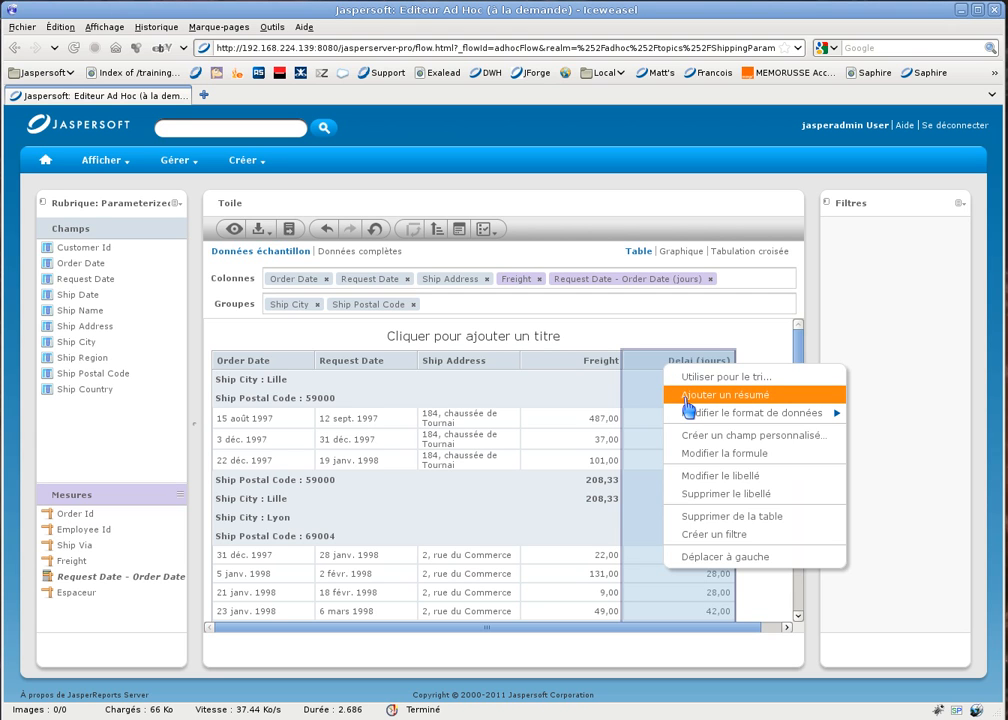
click(695, 397)
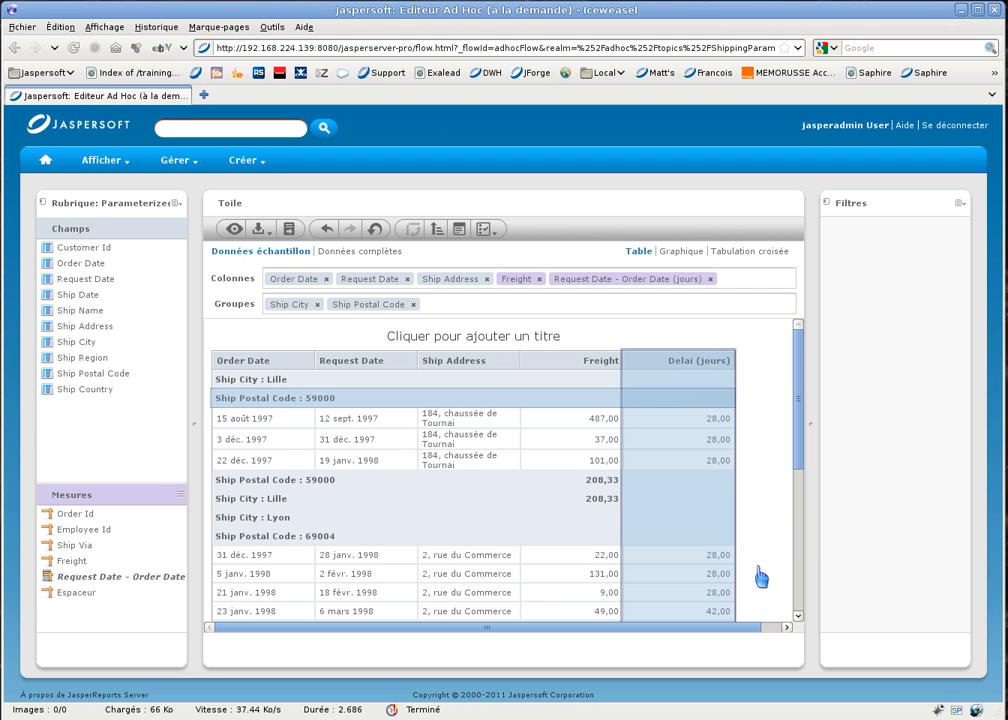
Change the summary function of the Delai (jours) column to average (Moyenne).
click(797, 607)
click(797, 612)
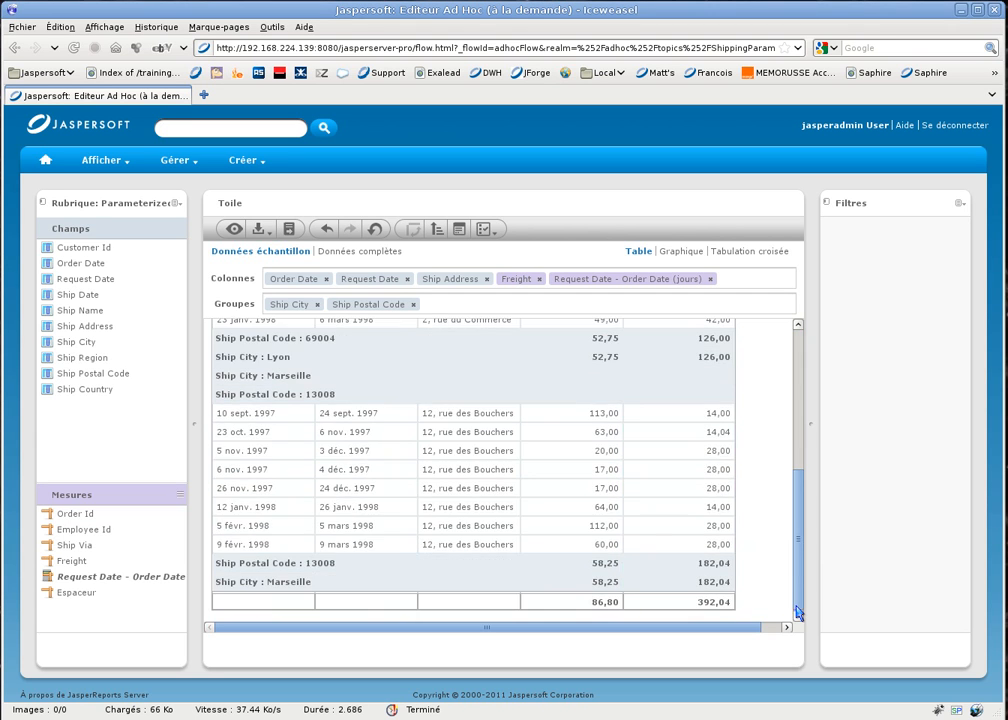
click(675, 603)
right_click(669, 606)
mouse_move(755, 616)
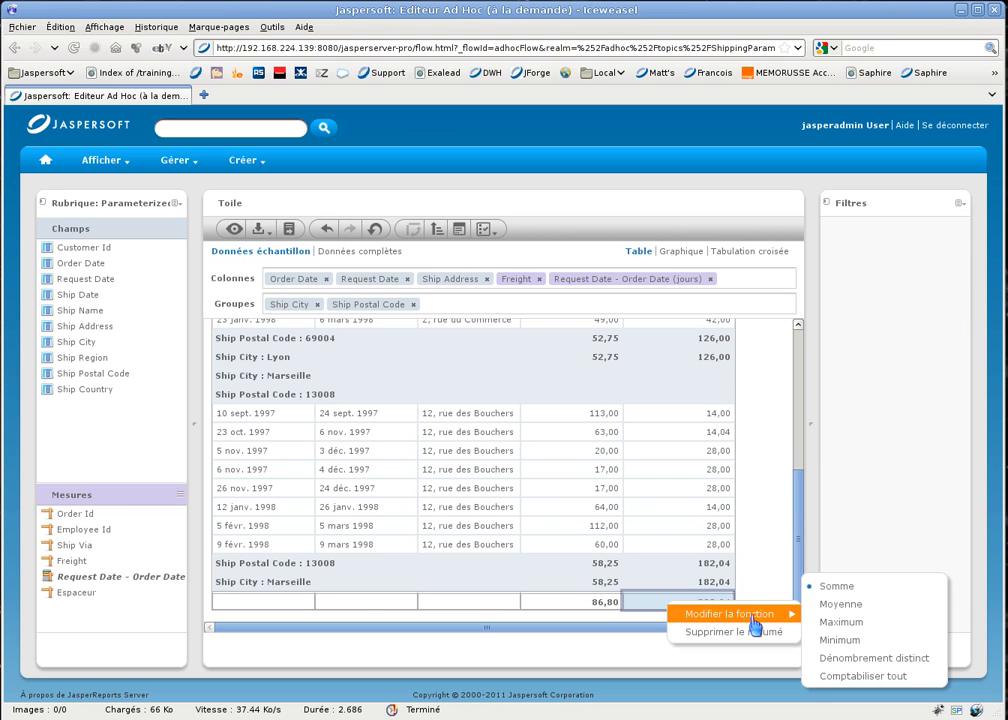
click(826, 603)
drag(798, 603, 806, 441)
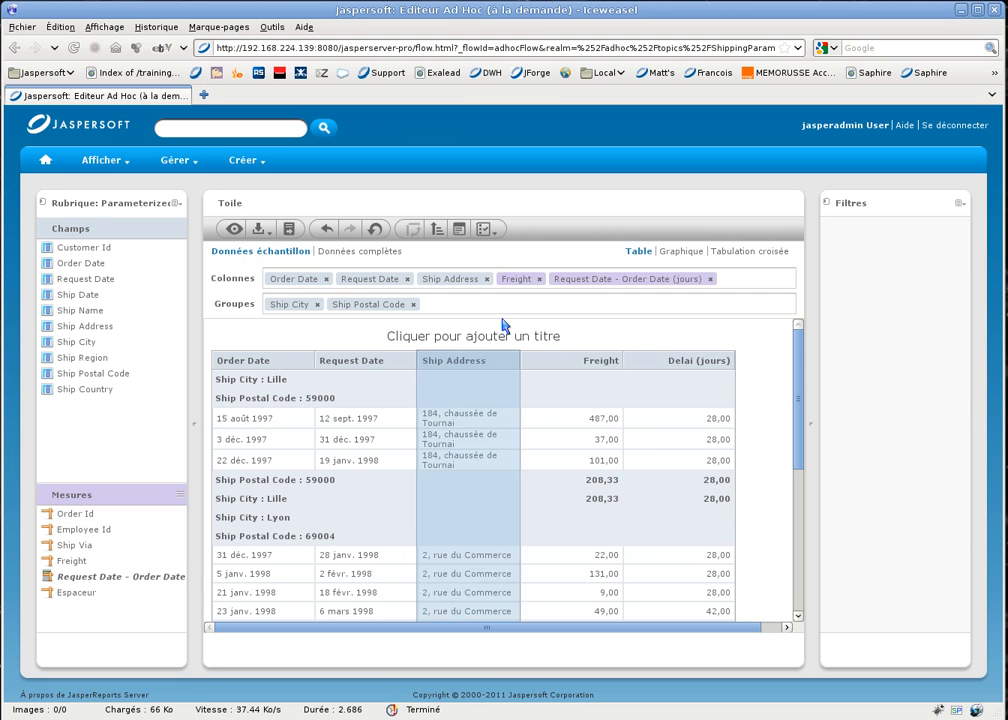
Hide the detail rows and remove the Order Date, Request Date and Ship Address columns from the table.
click(485, 231)
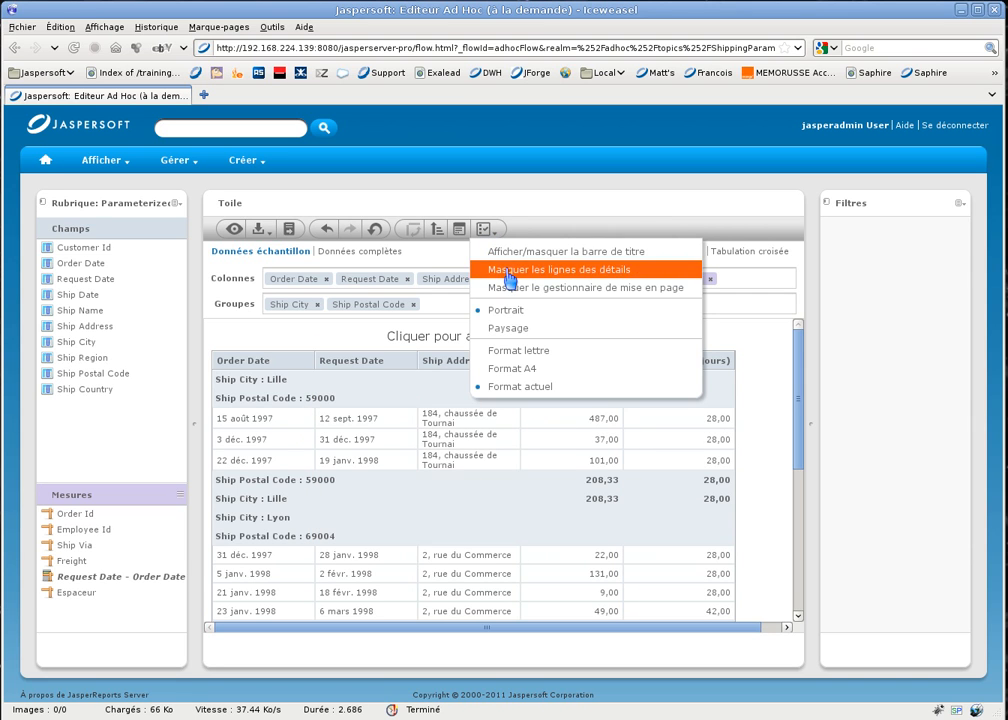
click(508, 270)
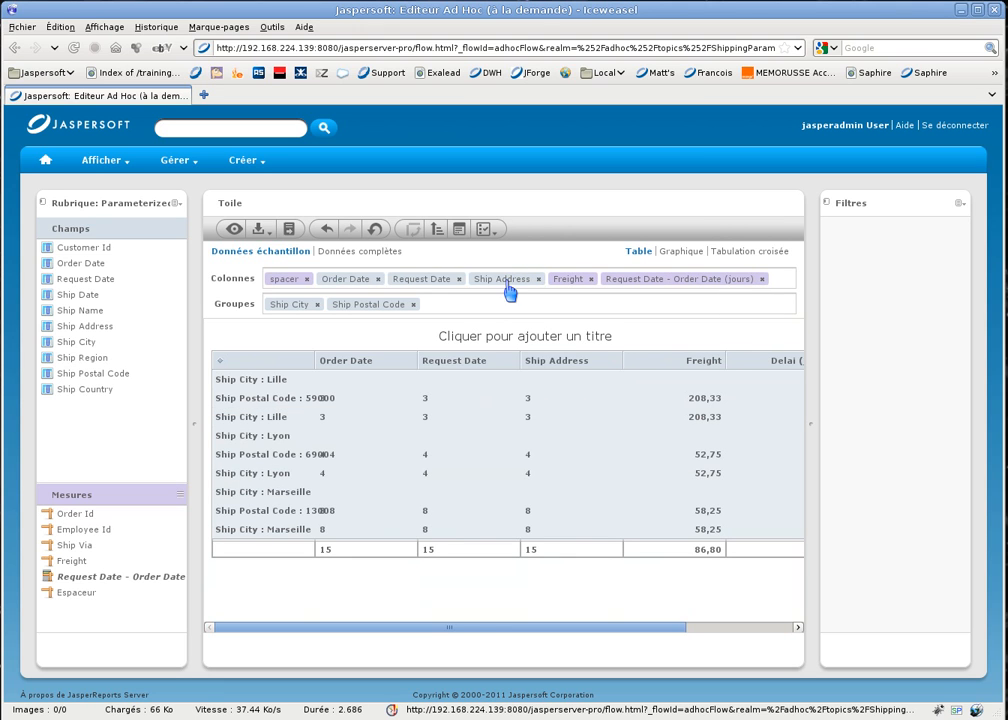
click(409, 362)
ctrl+click(459, 361)
ctrl+click(566, 367)
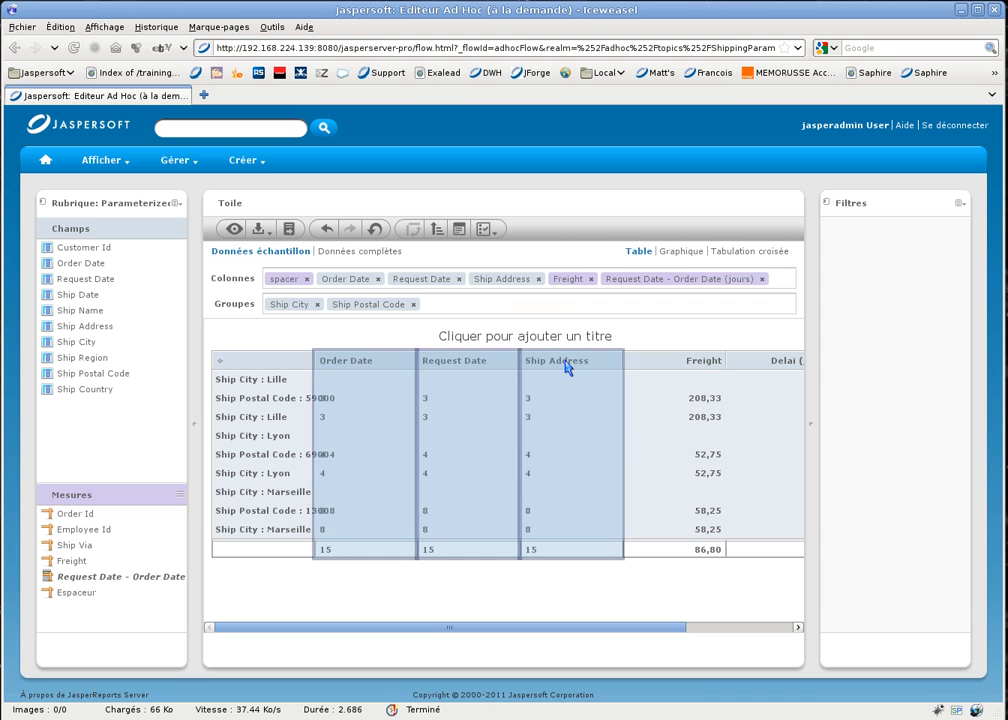
right_click(566, 367)
click(605, 397)
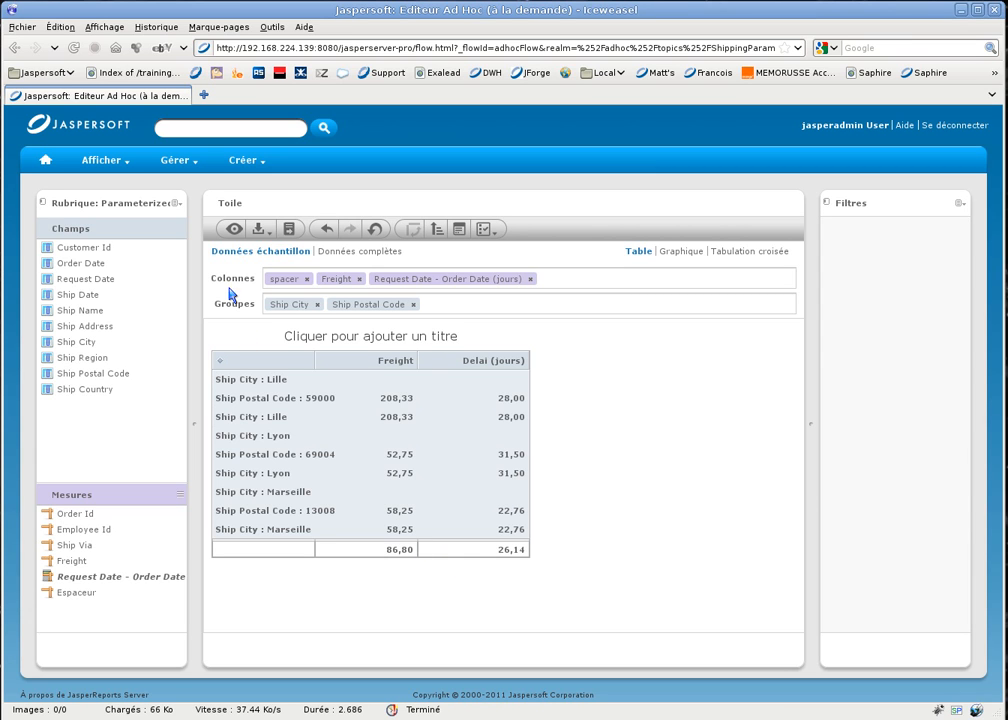
Show the complete data (Données complètes) in the table and save the report as Demo_1 in the Organization Reports folder.
click(344, 255)
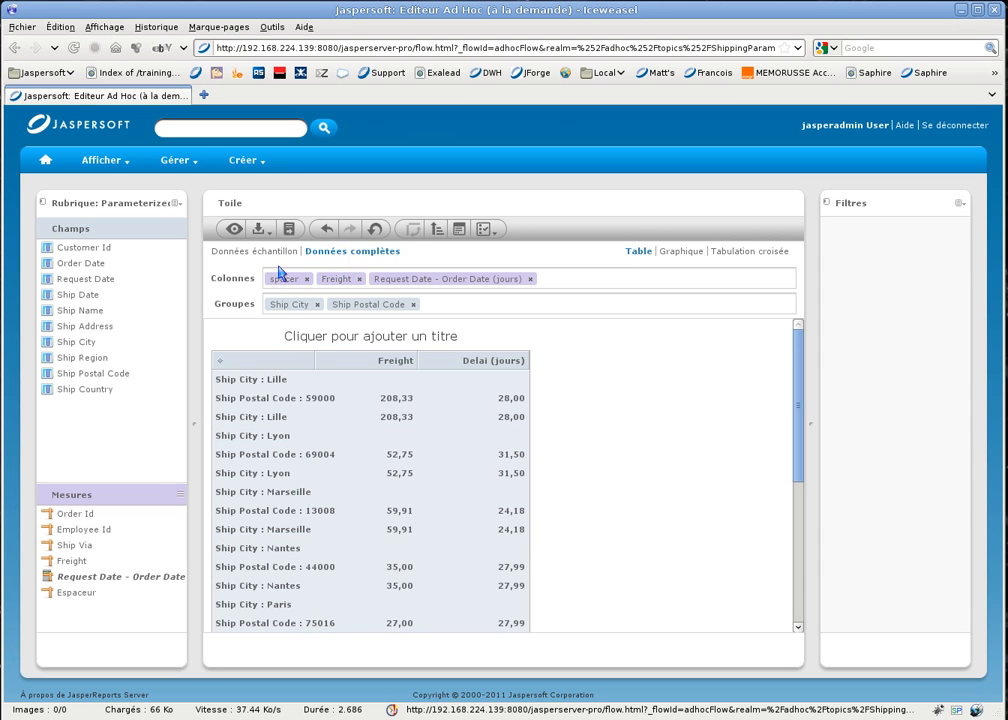
click(260, 229)
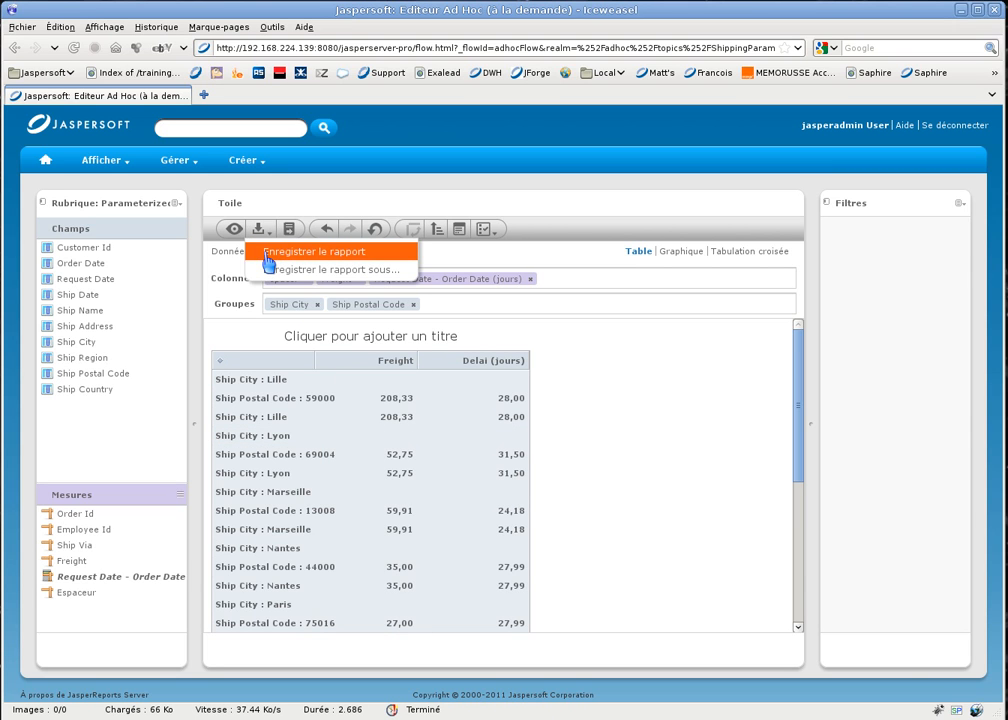
click(268, 254)
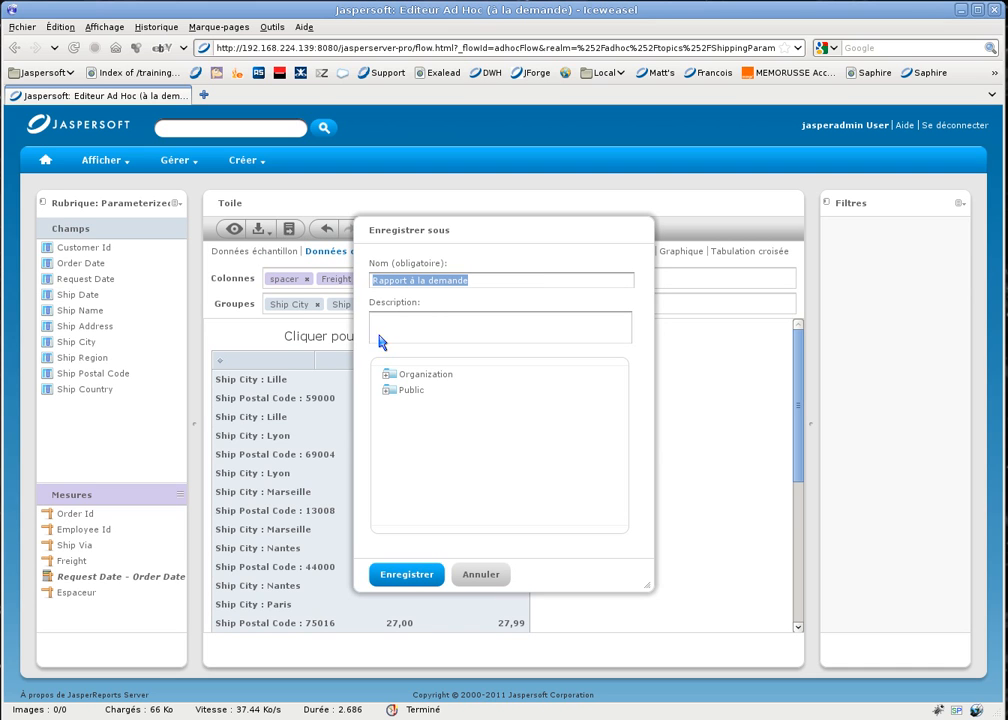
text(Demo_1)
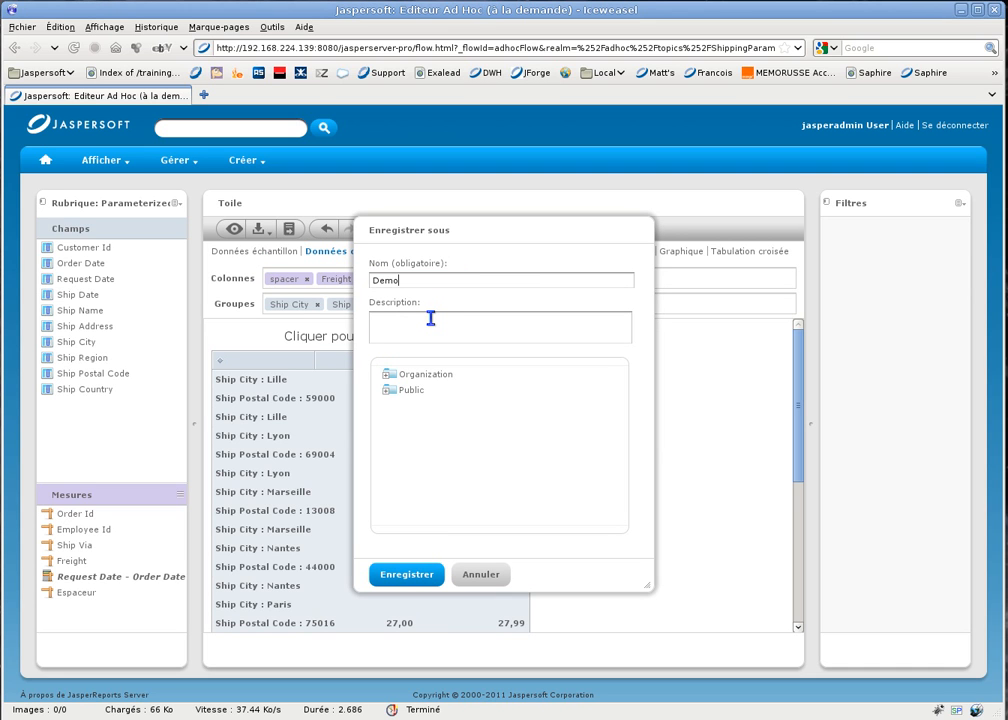
click(389, 377)
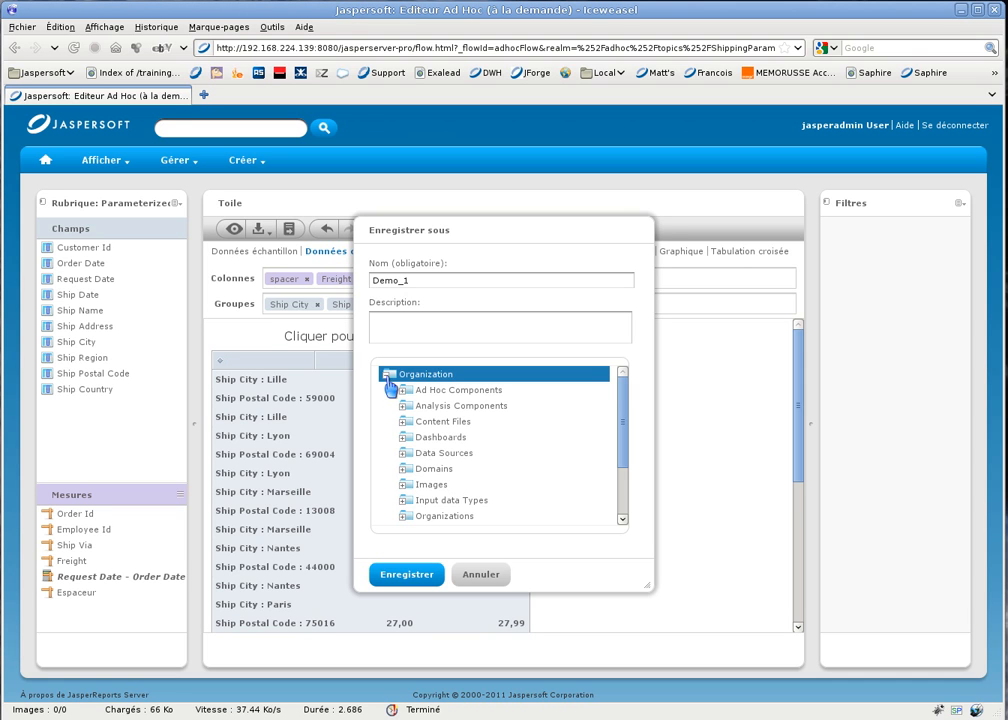
scroll(427, 480, down, 3)
click(436, 482)
click(424, 577)
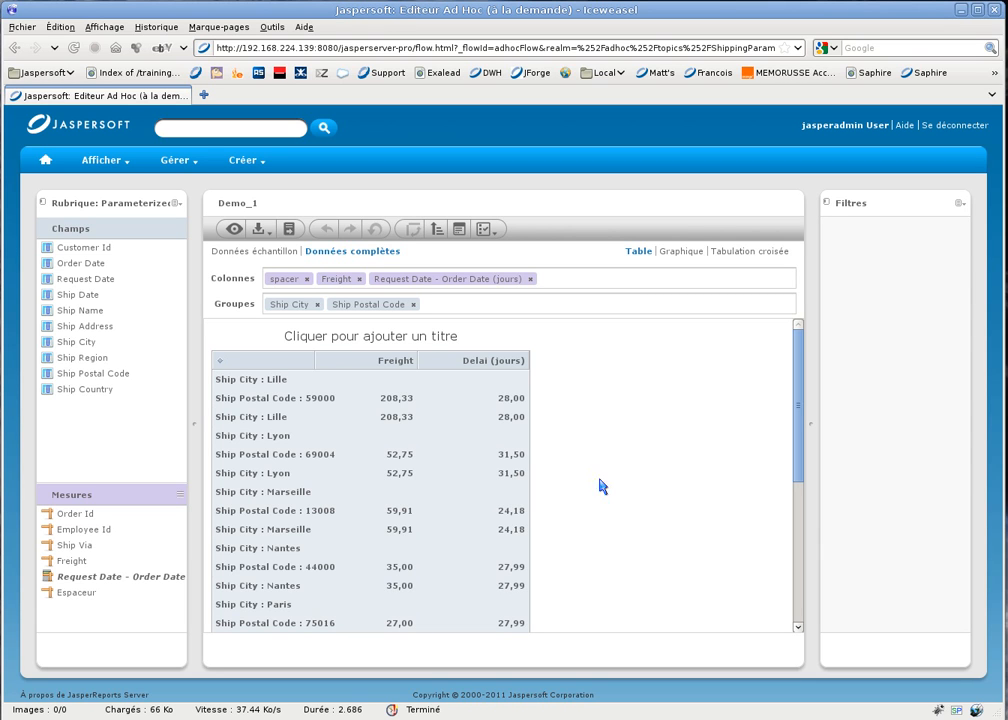
Convert the Demo_1 table report to a chart (Graphique).
click(676, 255)
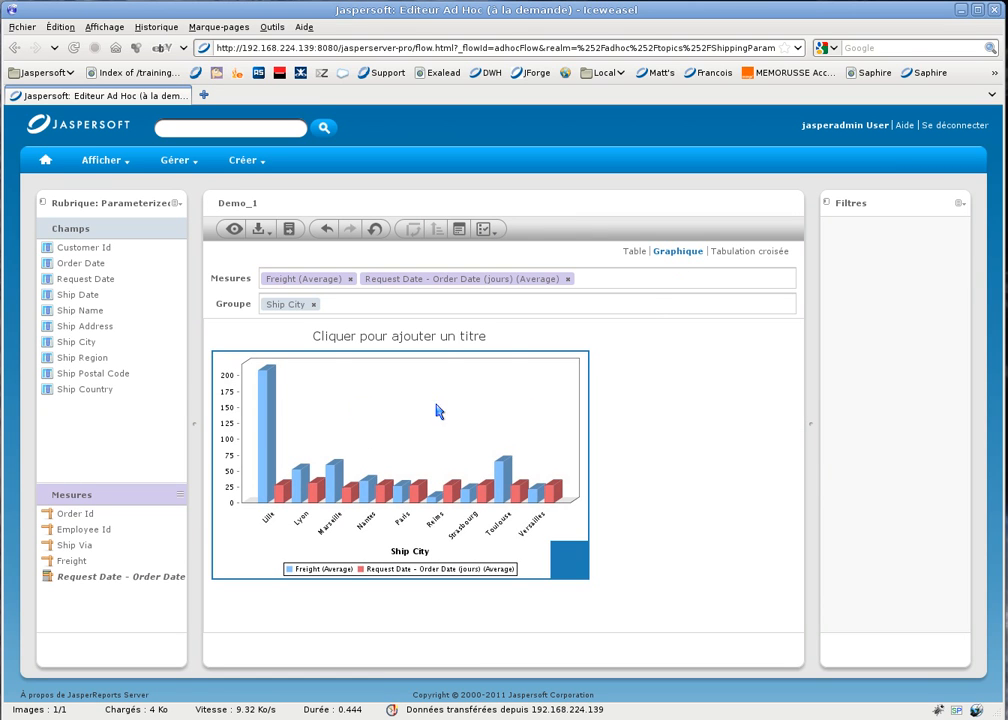
Try the pie chart type (Secteurs) on the chart, and set the type back to bar (Barre).
right_click(340, 336)
mouse_move(480, 344)
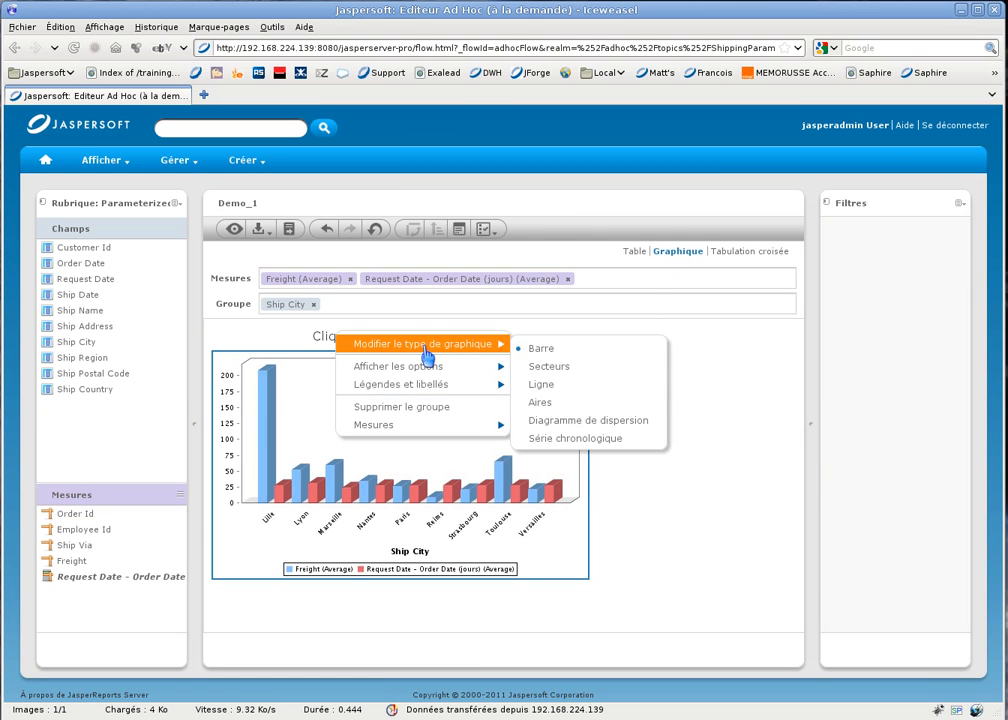
click(556, 366)
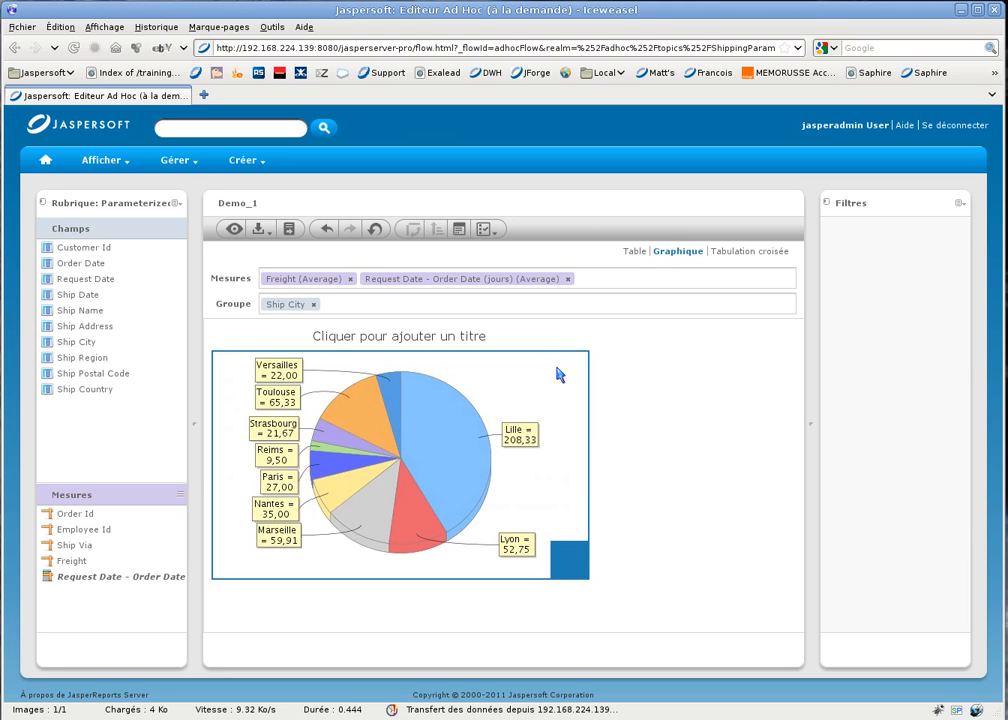
right_click(410, 347)
mouse_move(560, 355)
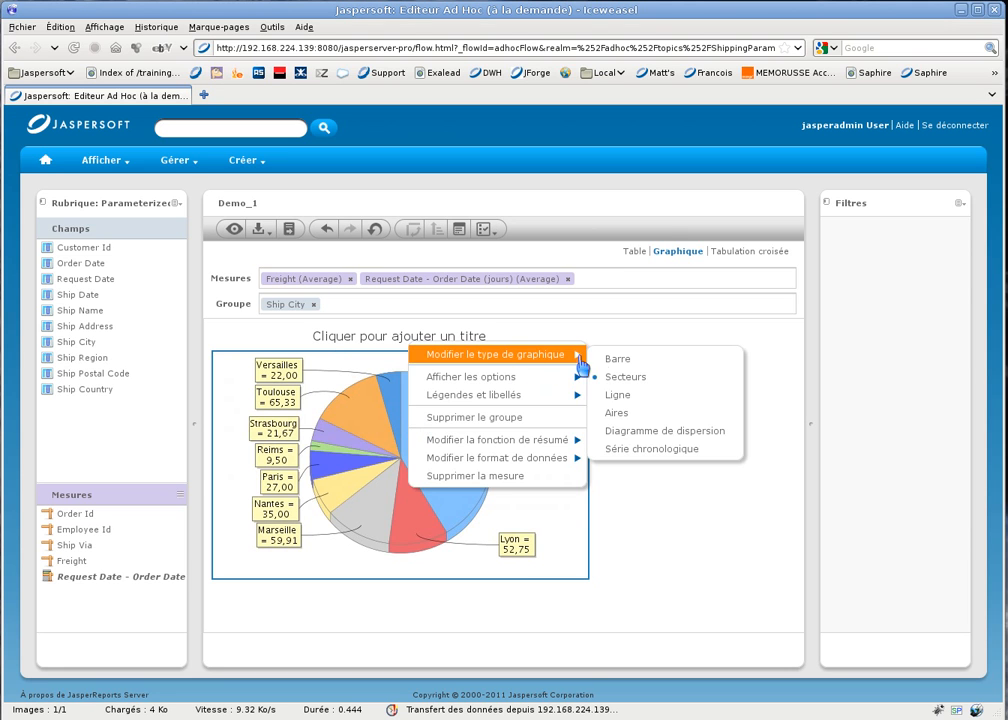
click(621, 358)
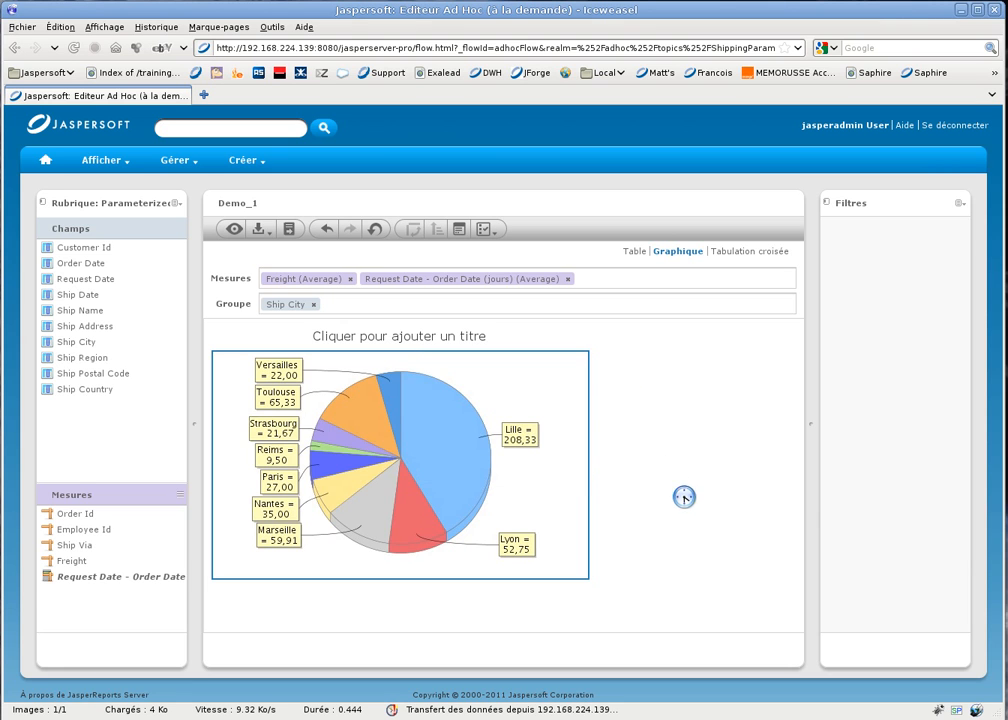
right_click(454, 372)
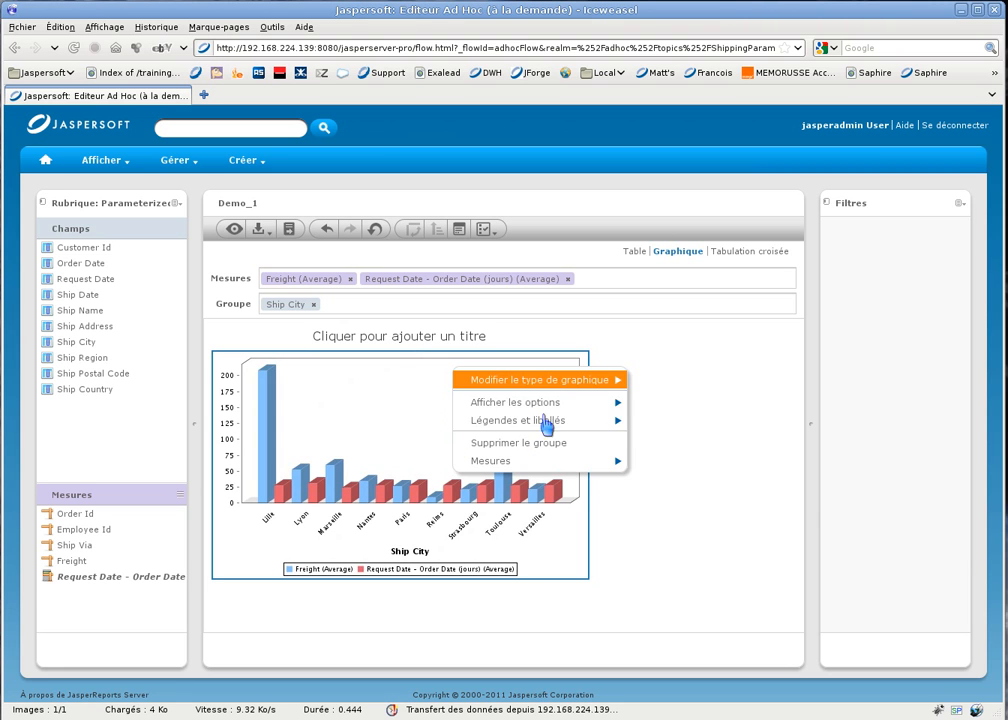
mouse_move(566, 412)
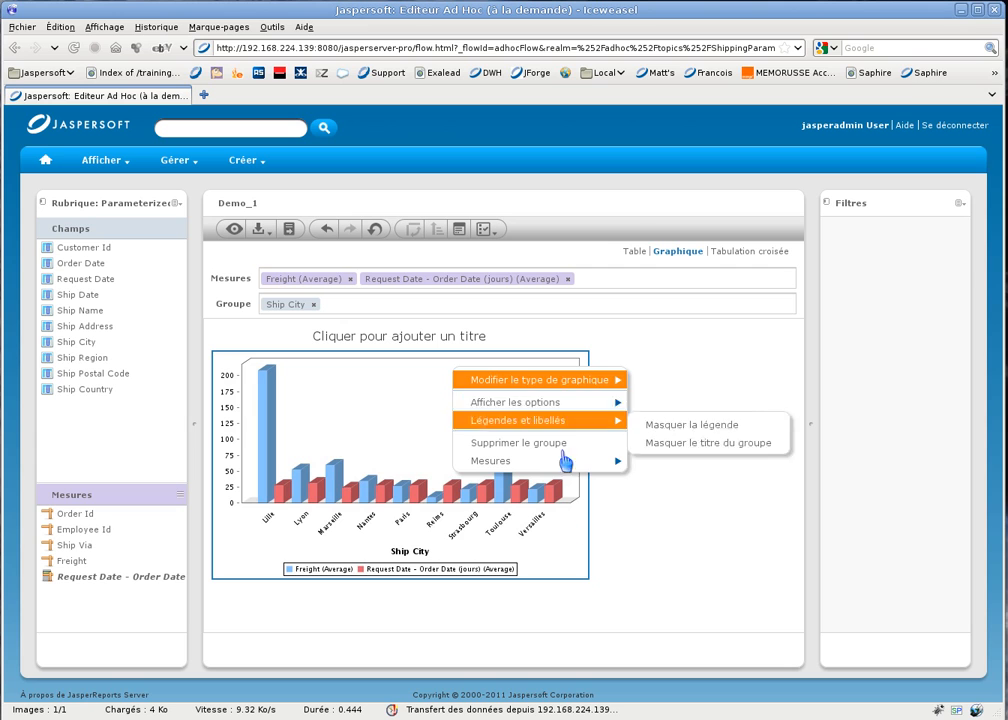
right_click(349, 576)
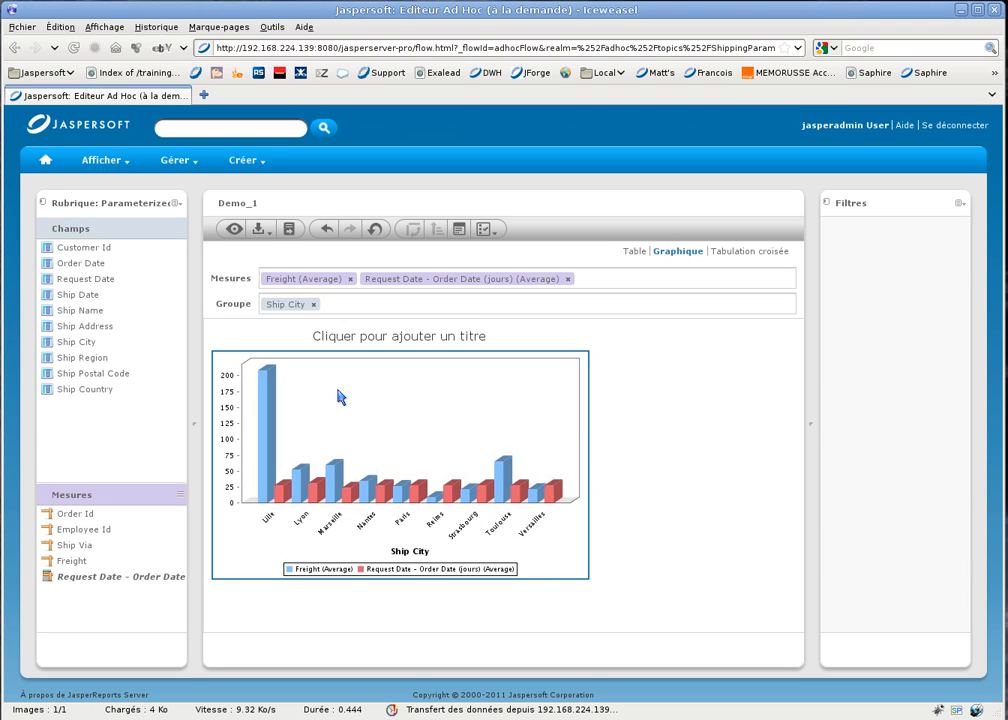
Save the chart as a separate report named Demo_2 in the Reports folder.
click(262, 232)
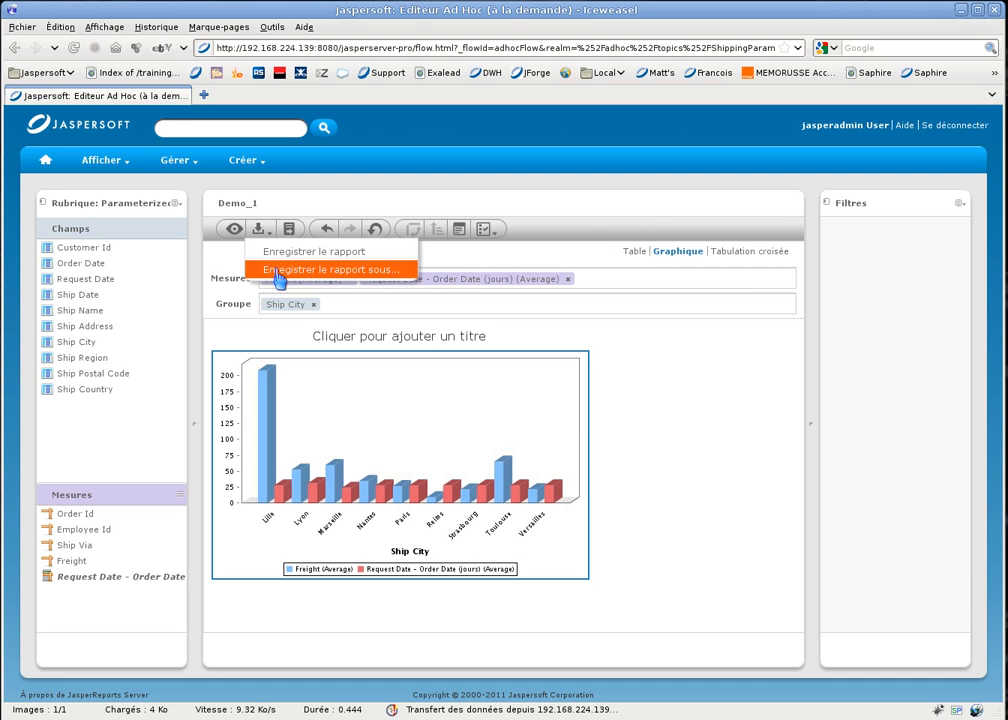
click(279, 270)
click(490, 279)
key(BackSpace)
text(2)
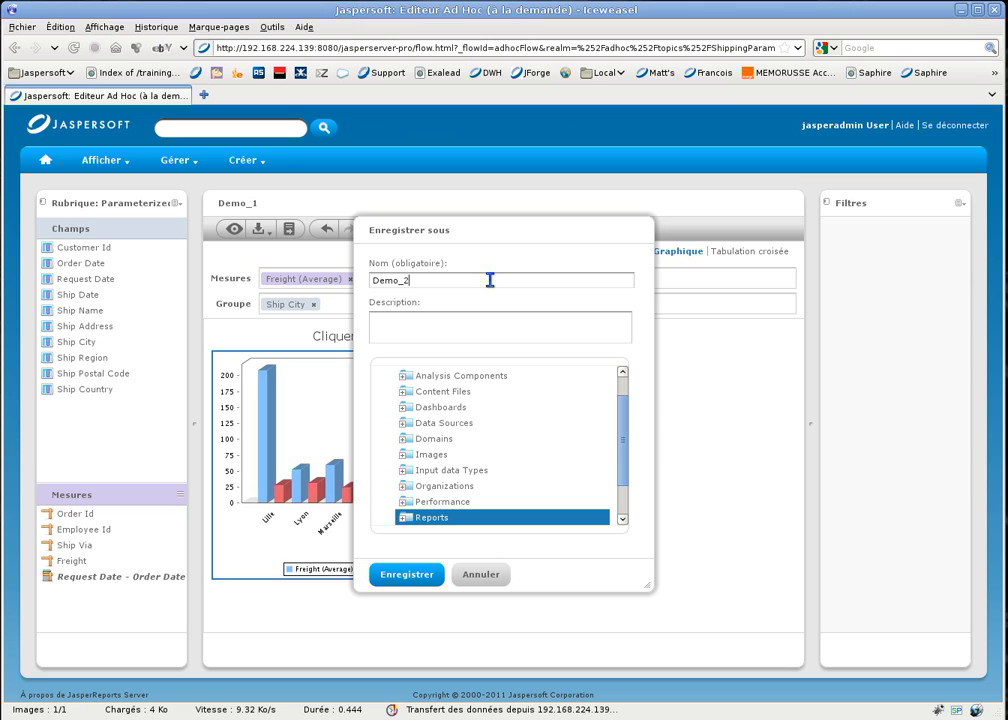
click(410, 577)
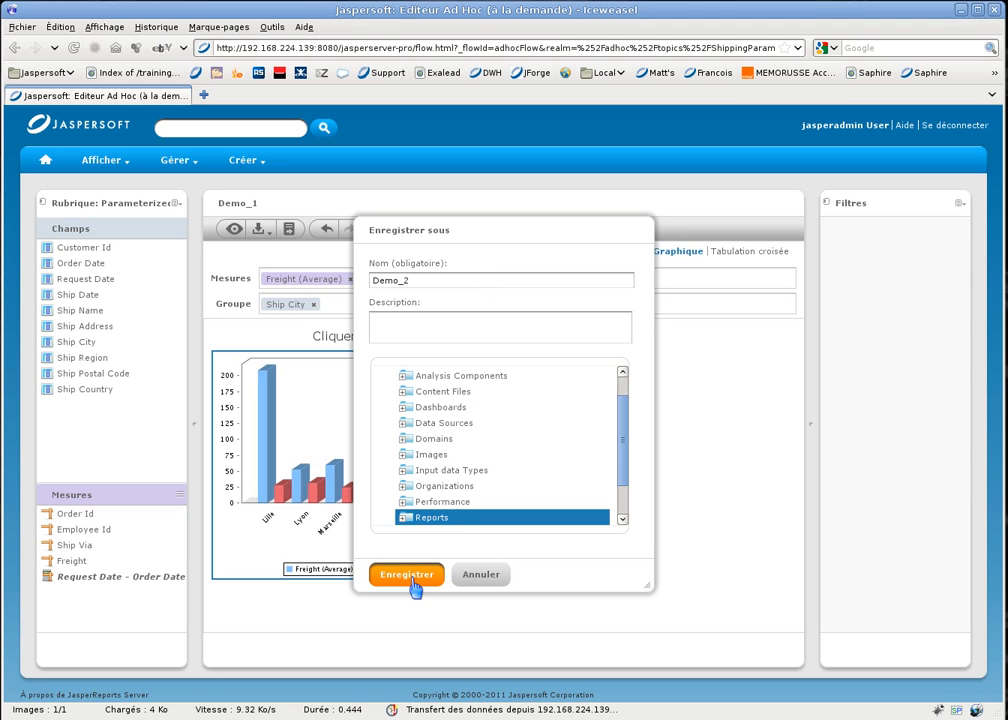